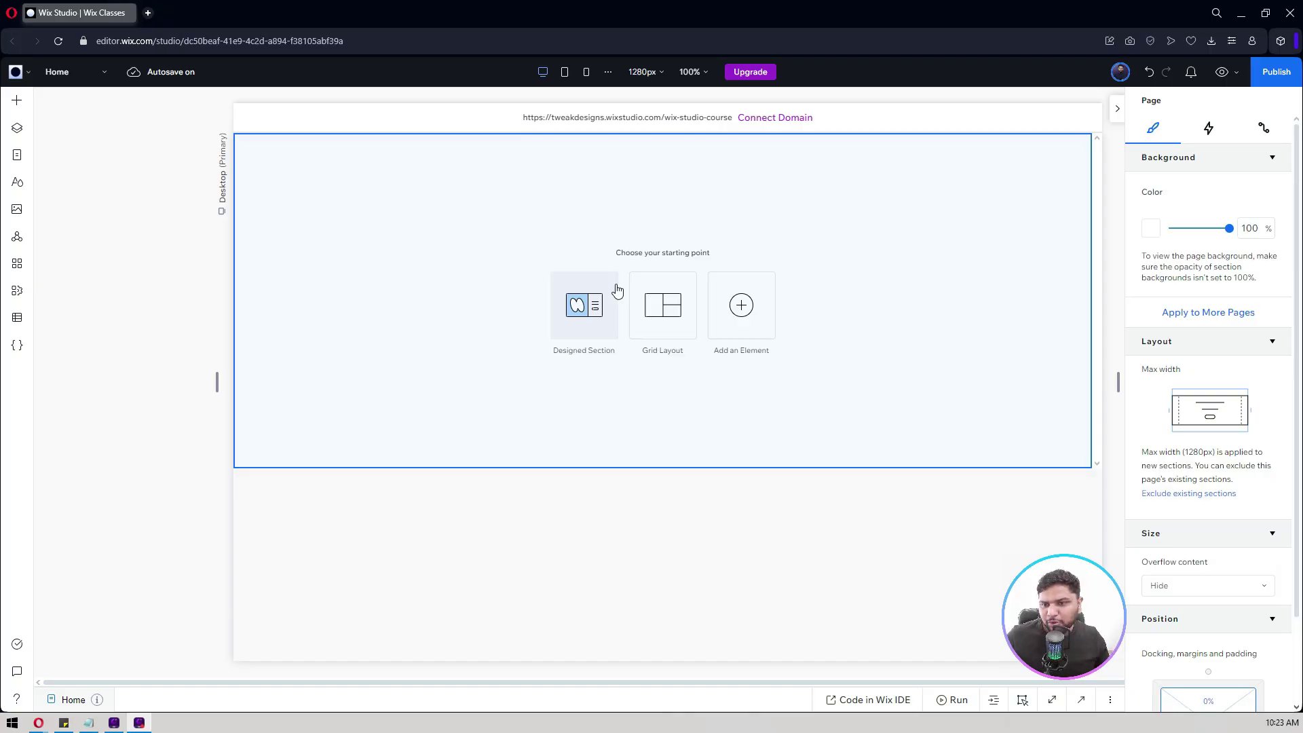
# Step: Drop a Video element from Quick Add into the empty section and stretch it full width
pyautogui.click(315, 213)
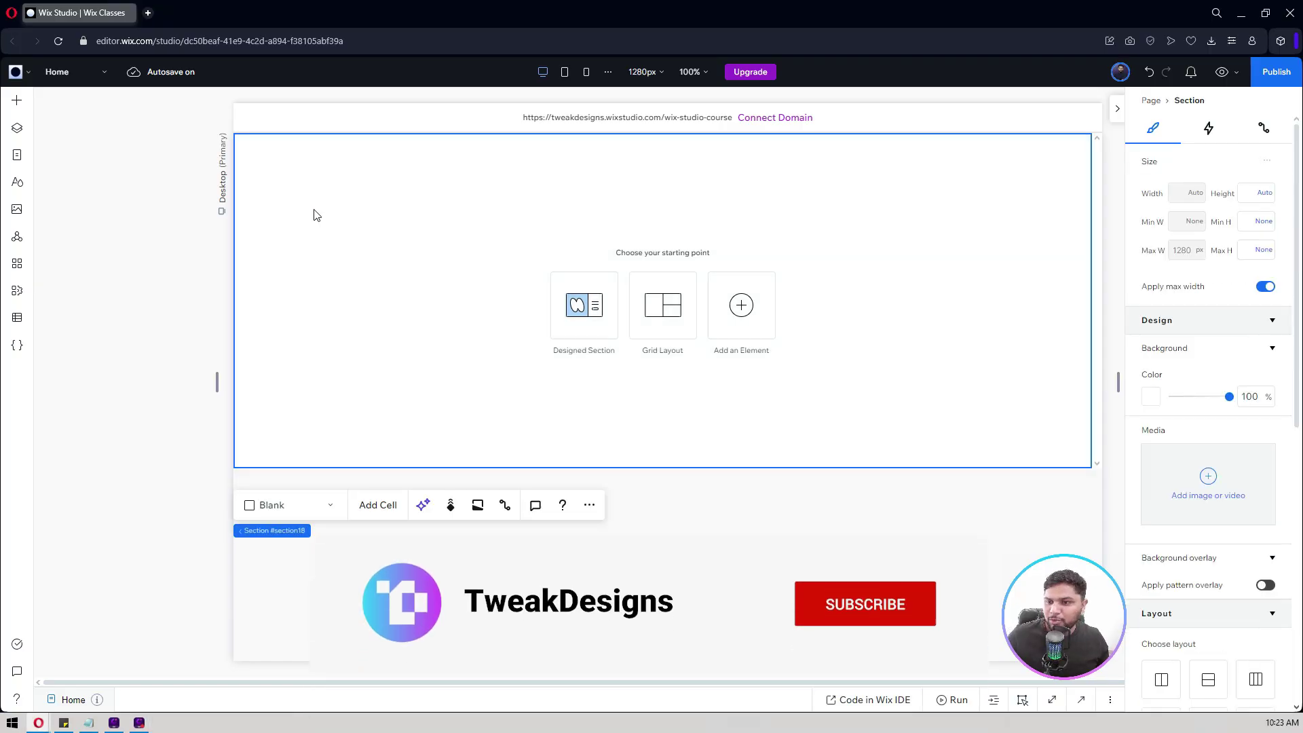
pyautogui.click(18, 101)
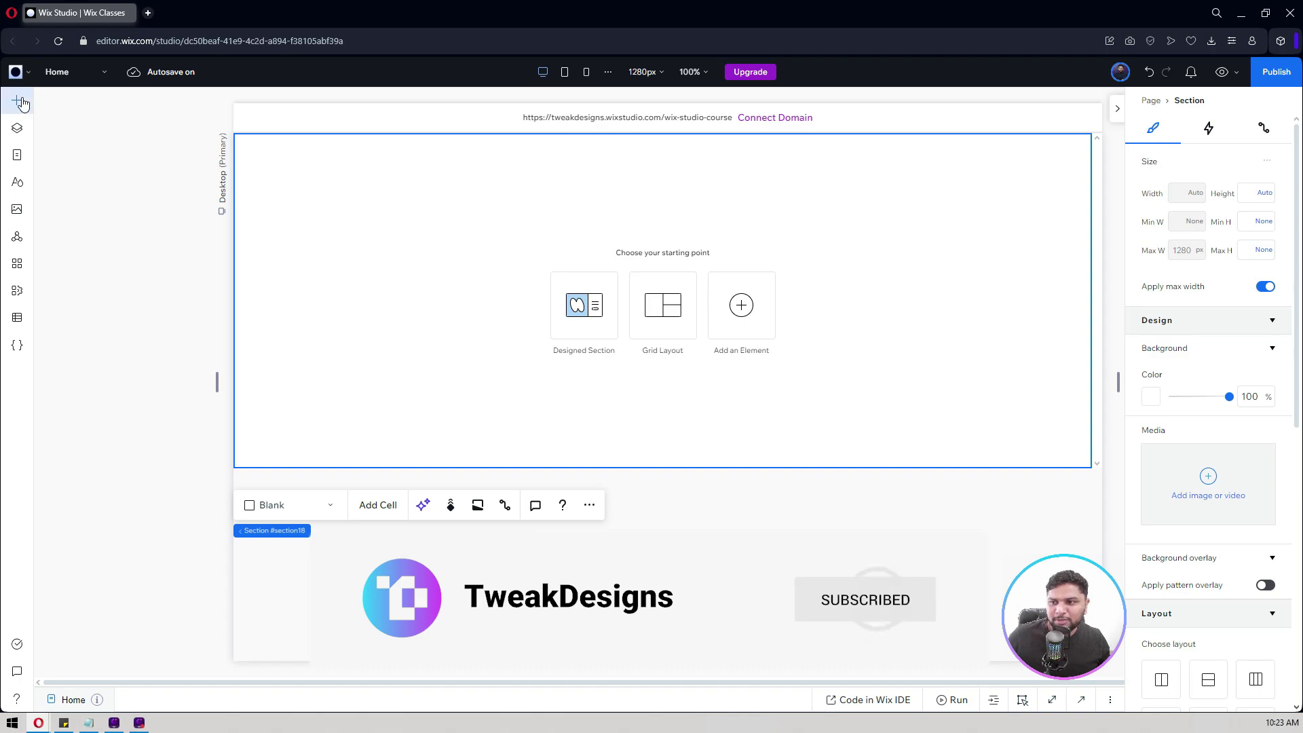
pyautogui.click(66, 139)
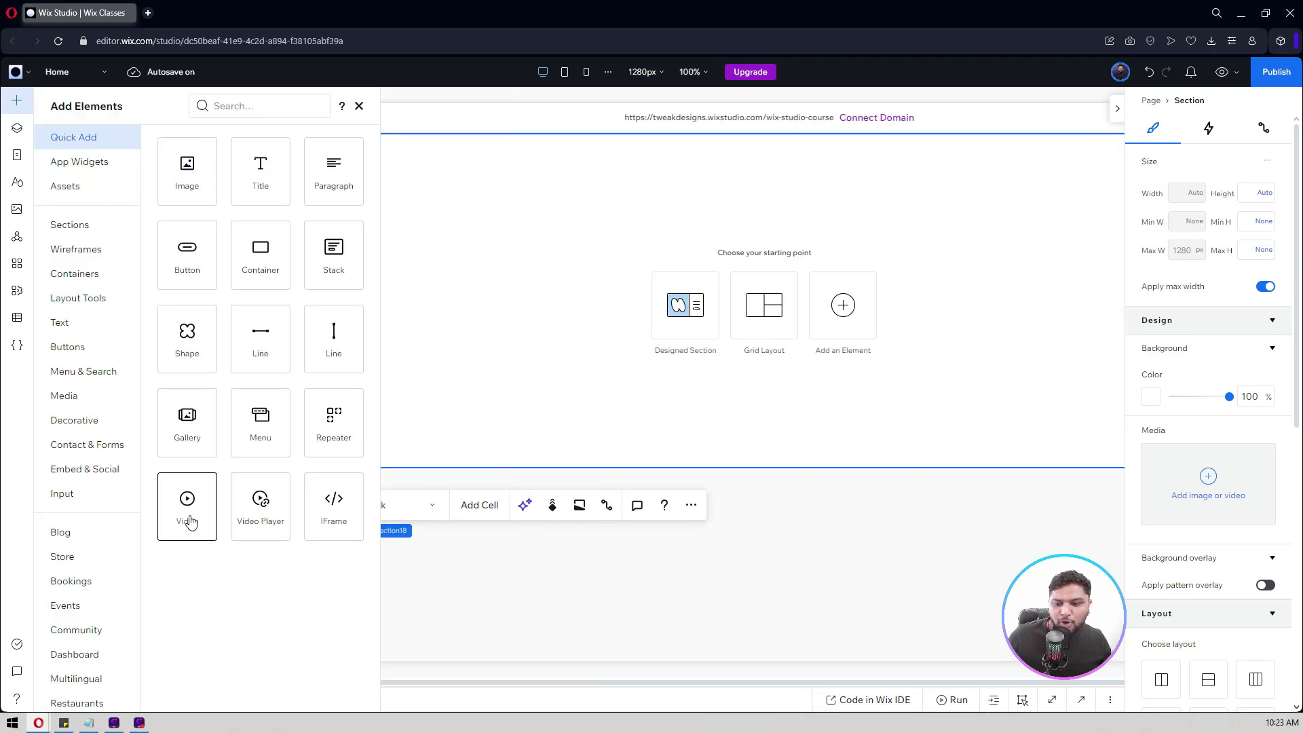
pyautogui.moveTo(189, 522)
pyautogui.mouseDown()
pyautogui.moveTo(538, 241)
pyautogui.moveTo(538, 224)
pyautogui.mouseUp()
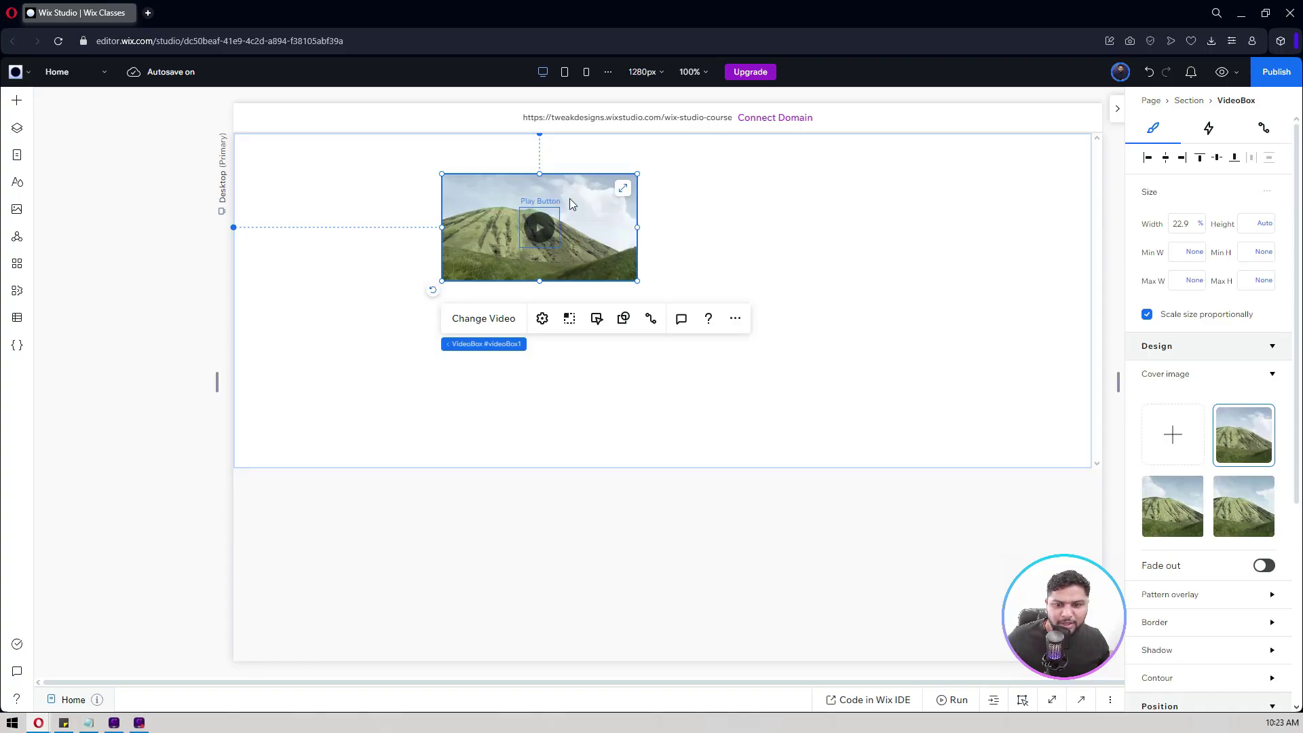
pyautogui.click(623, 190)
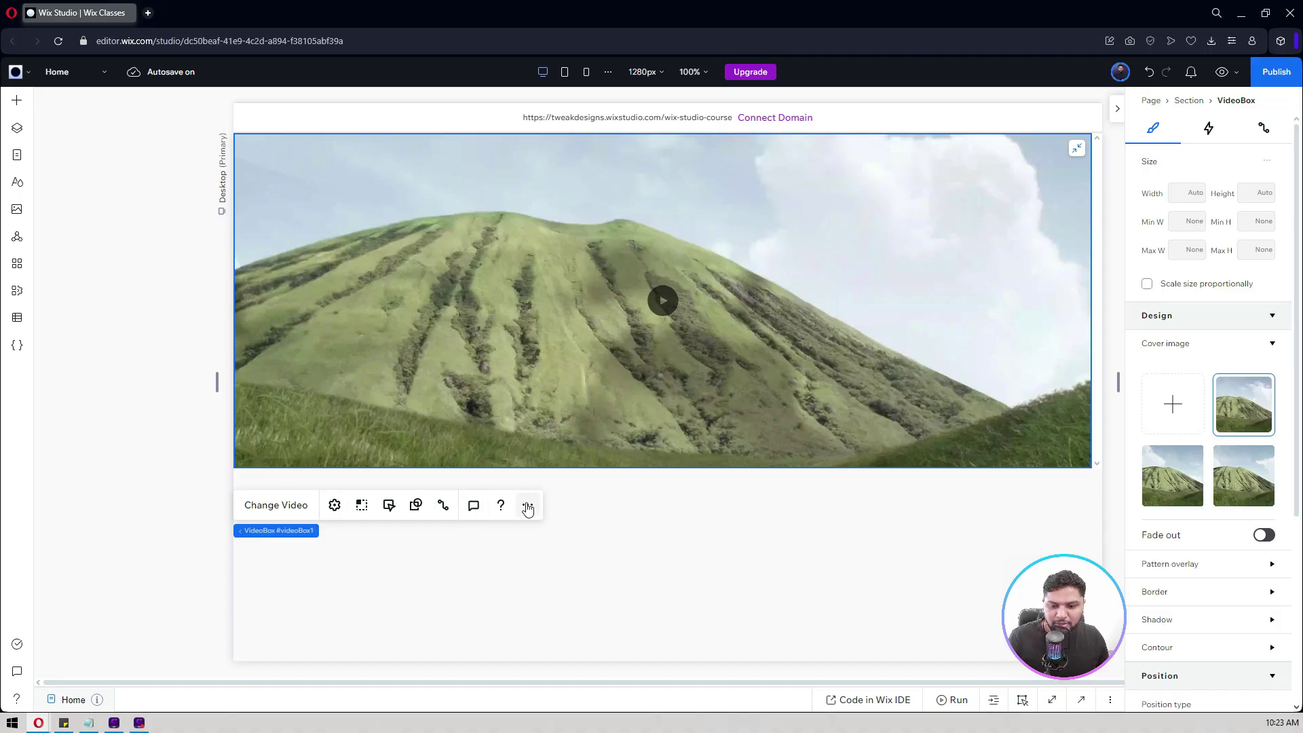
# Step: Swap the mountain clip for the Black Halter Jumpsuit stock video from Media from Wix
pyautogui.click(269, 505)
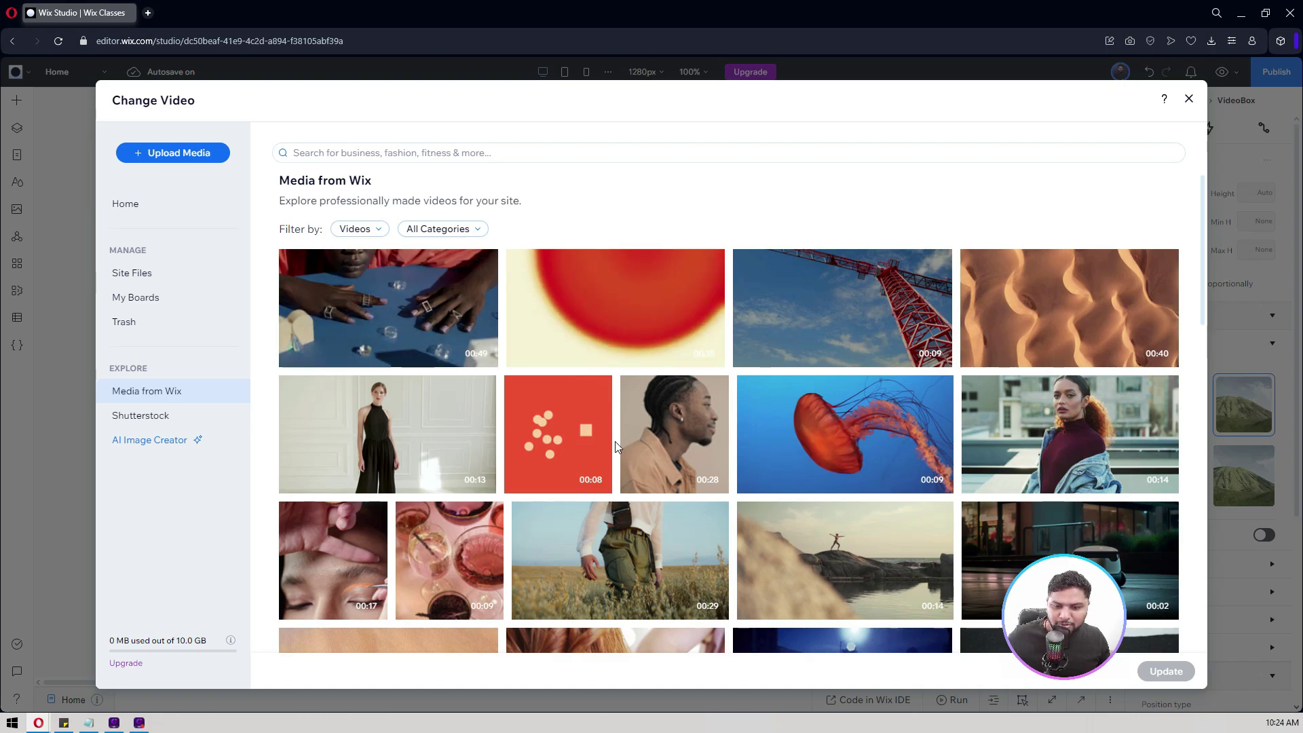
pyautogui.moveTo(387, 434)
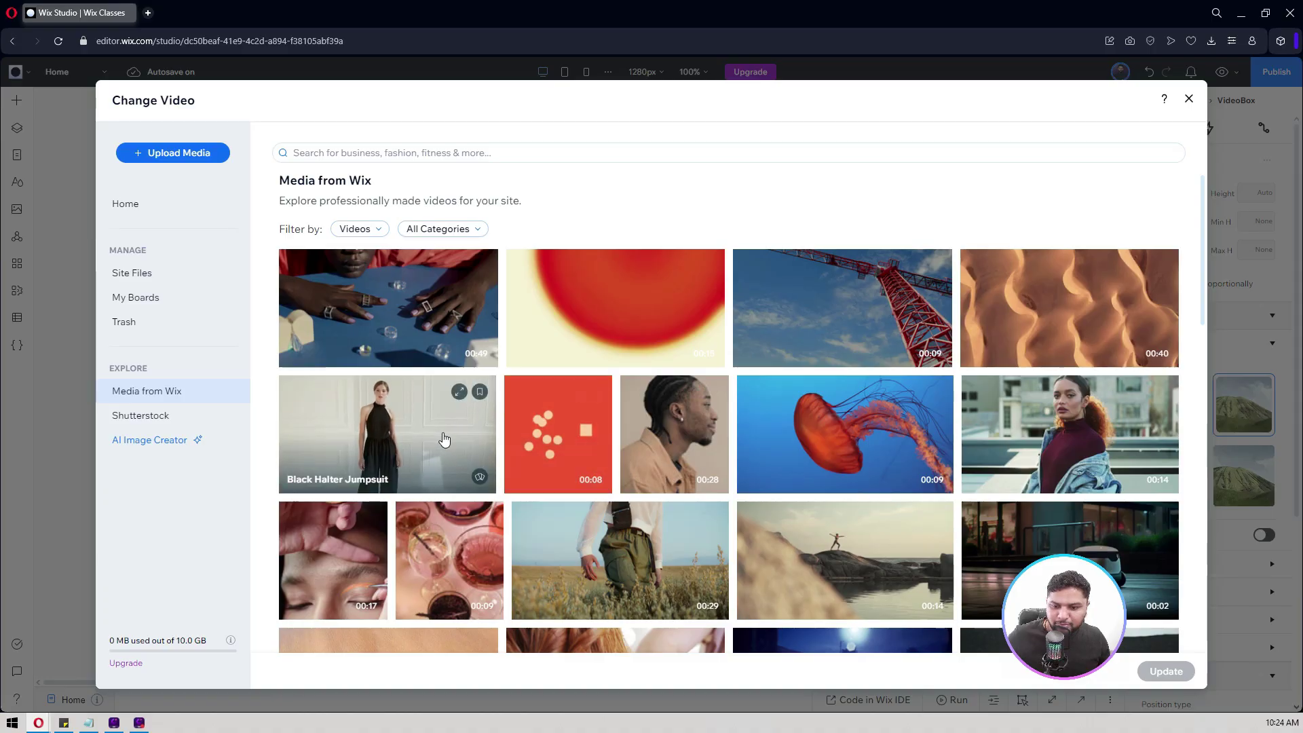
pyautogui.click(440, 438)
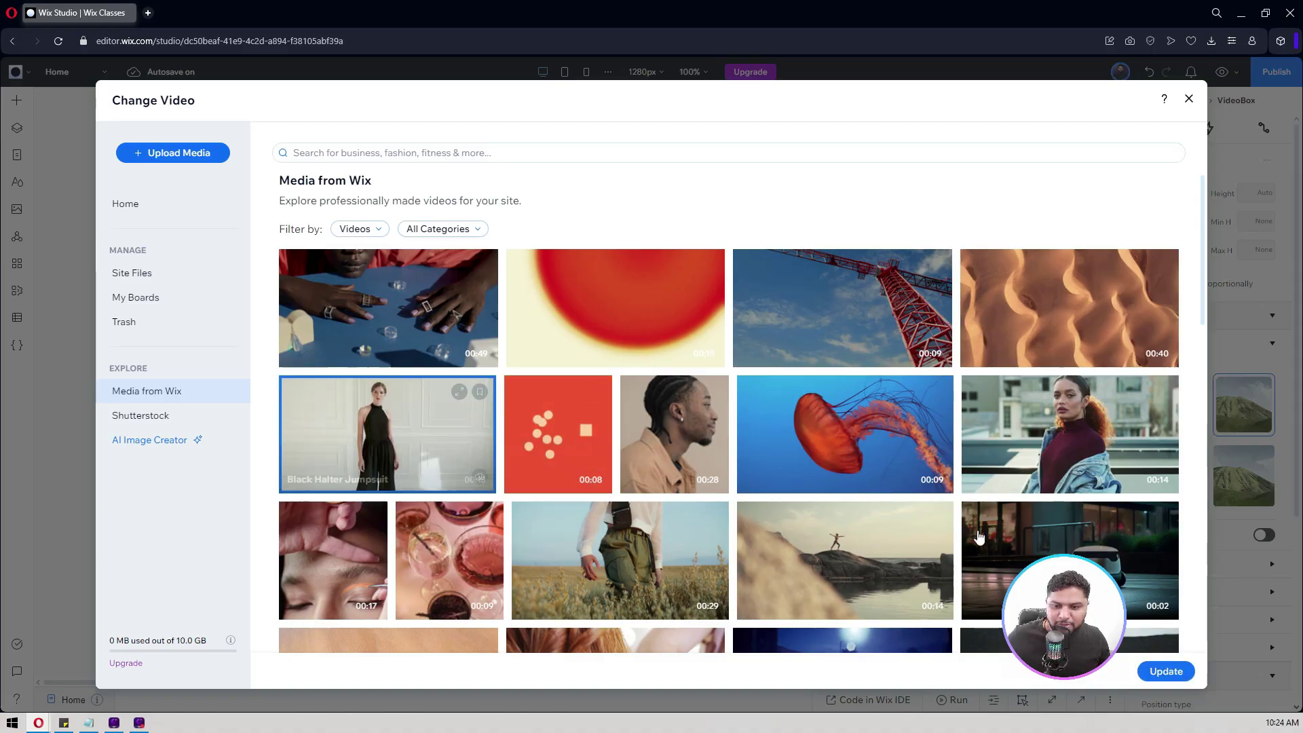
pyautogui.click(1180, 674)
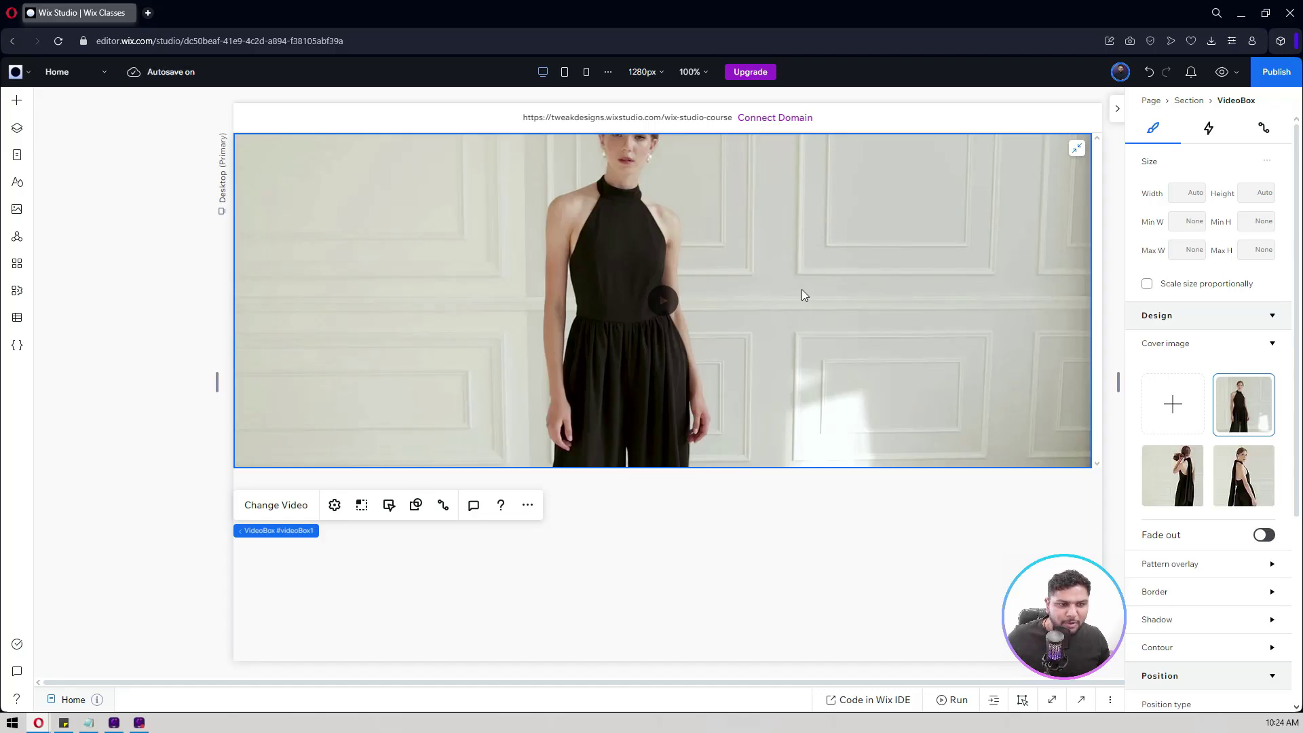
# Step: Select the video's section in Layers and set its height to 800, then 650 px
pyautogui.click(17, 128)
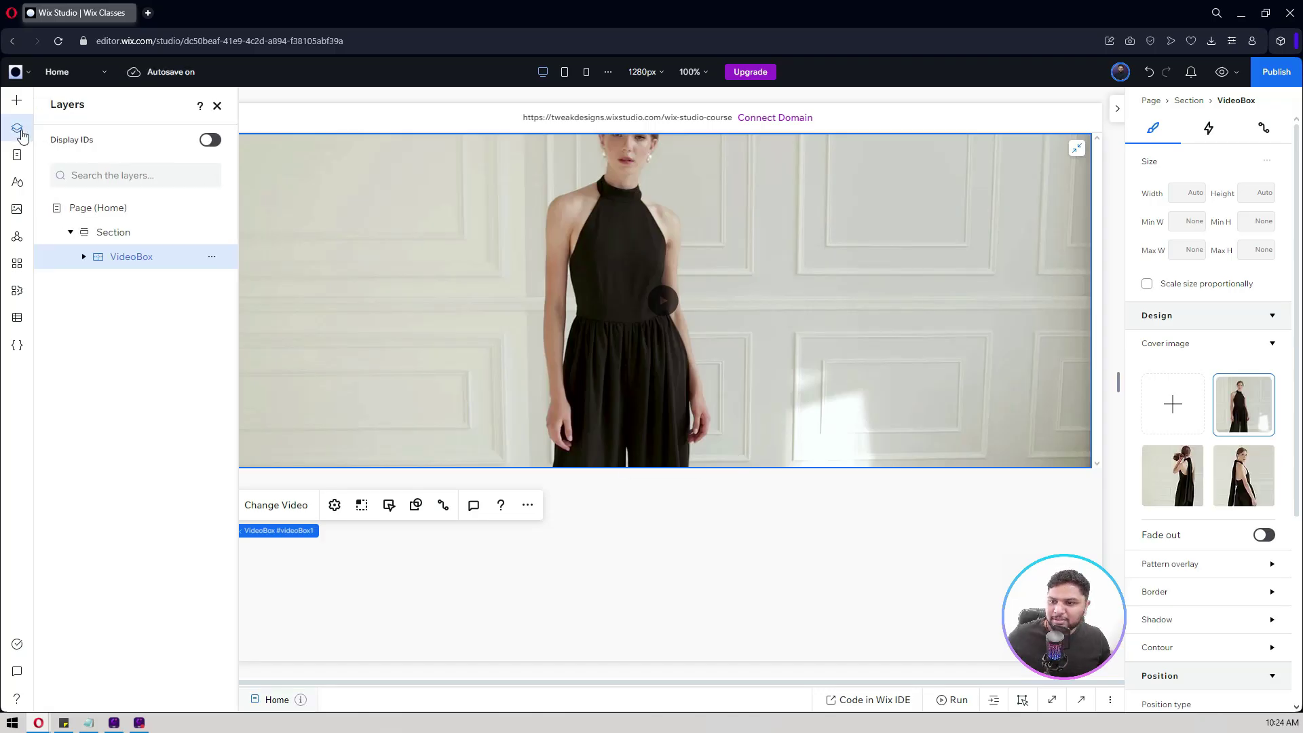
pyautogui.click(109, 233)
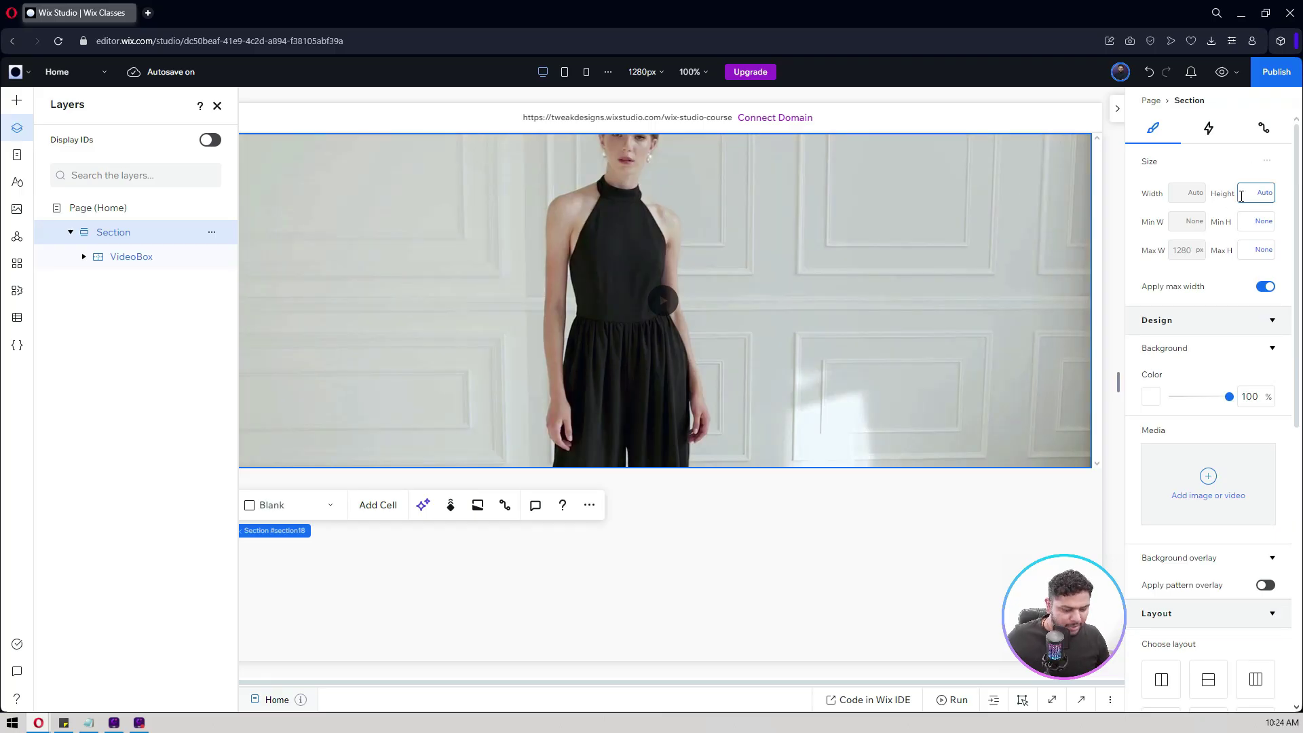
pyautogui.write('800')
pyautogui.press('Return')
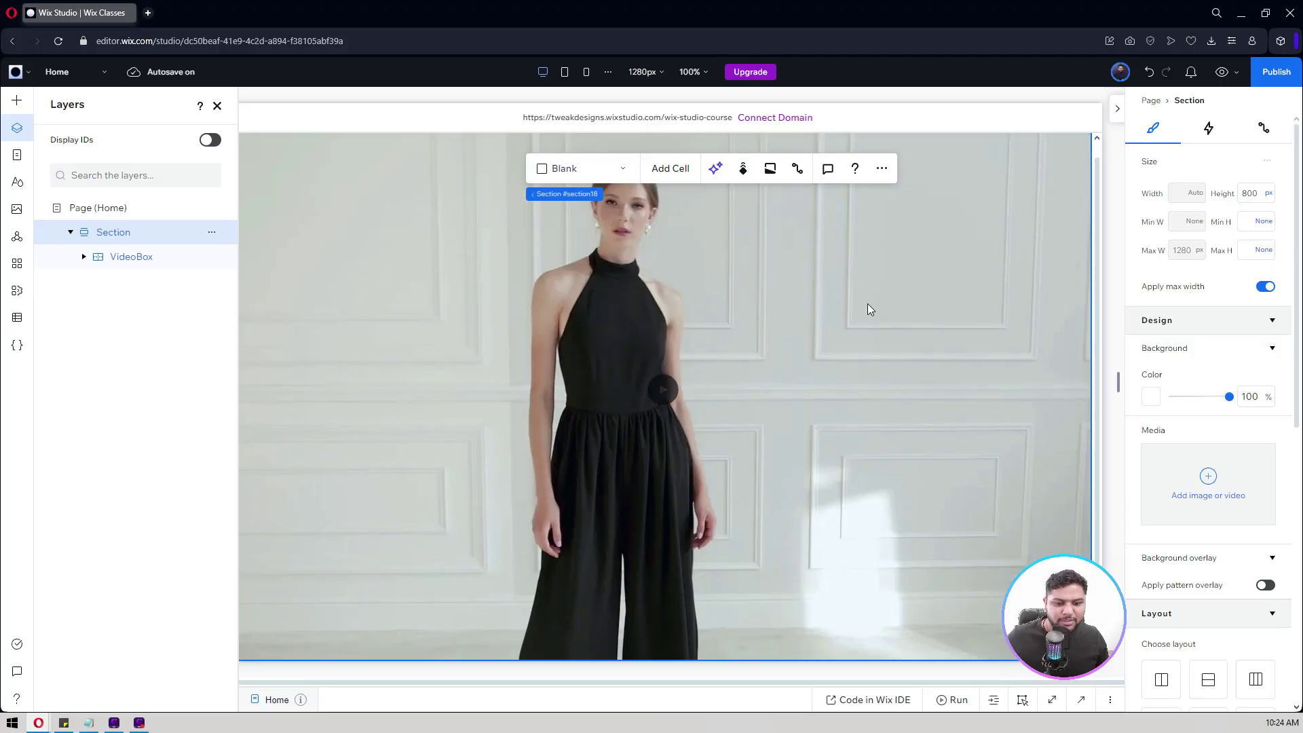
pyautogui.click(1248, 193)
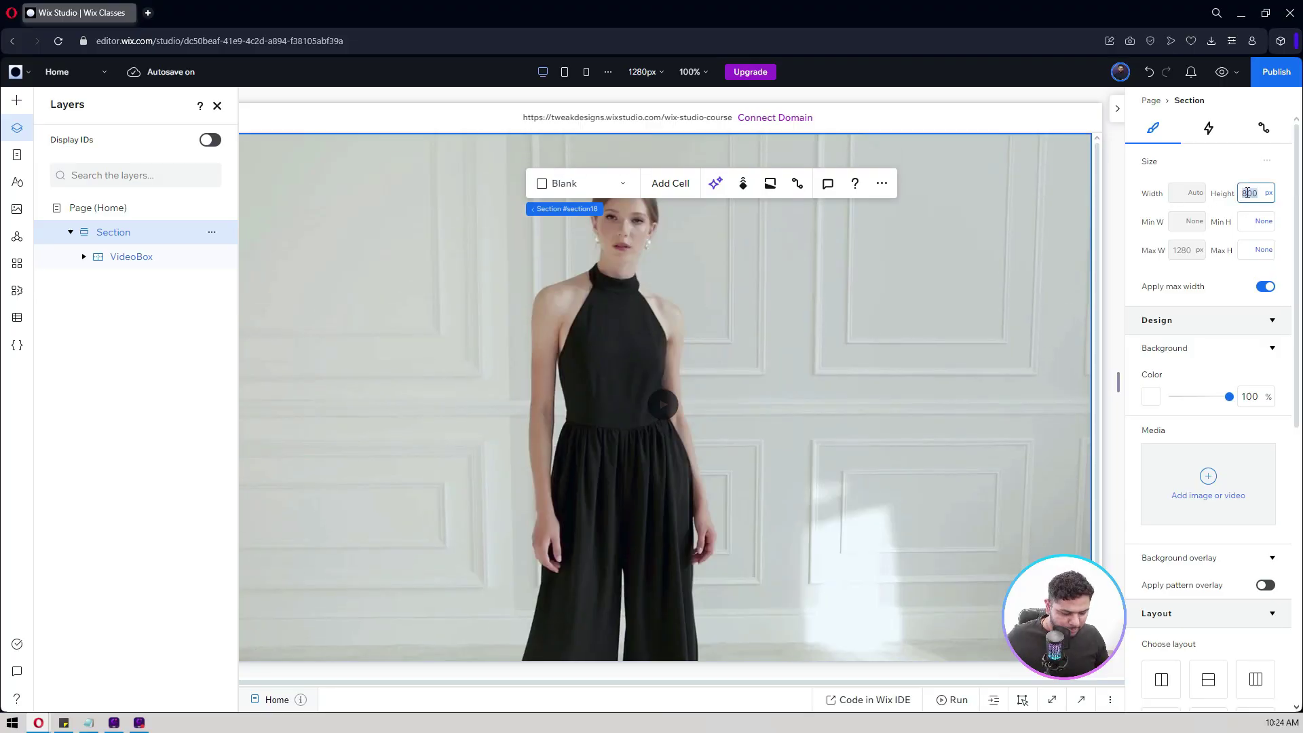
pyautogui.press('BackSpace')
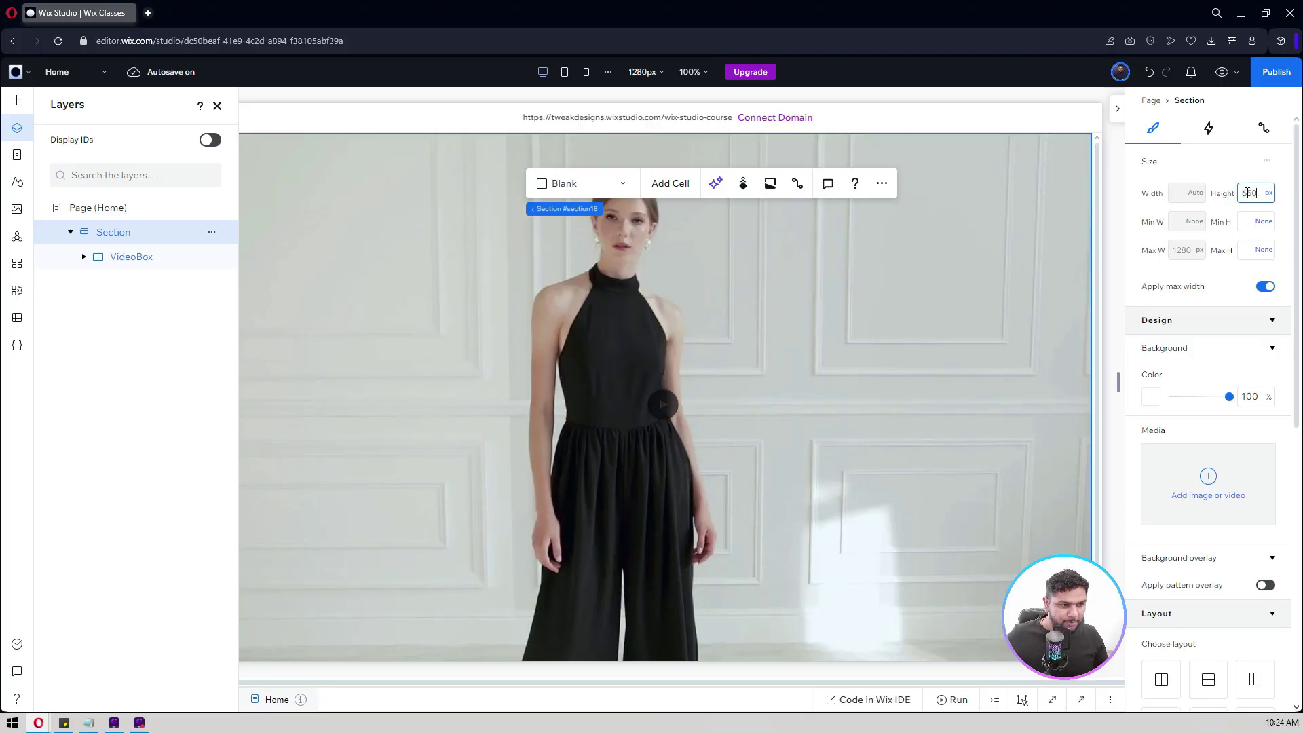
pyautogui.press('Return')
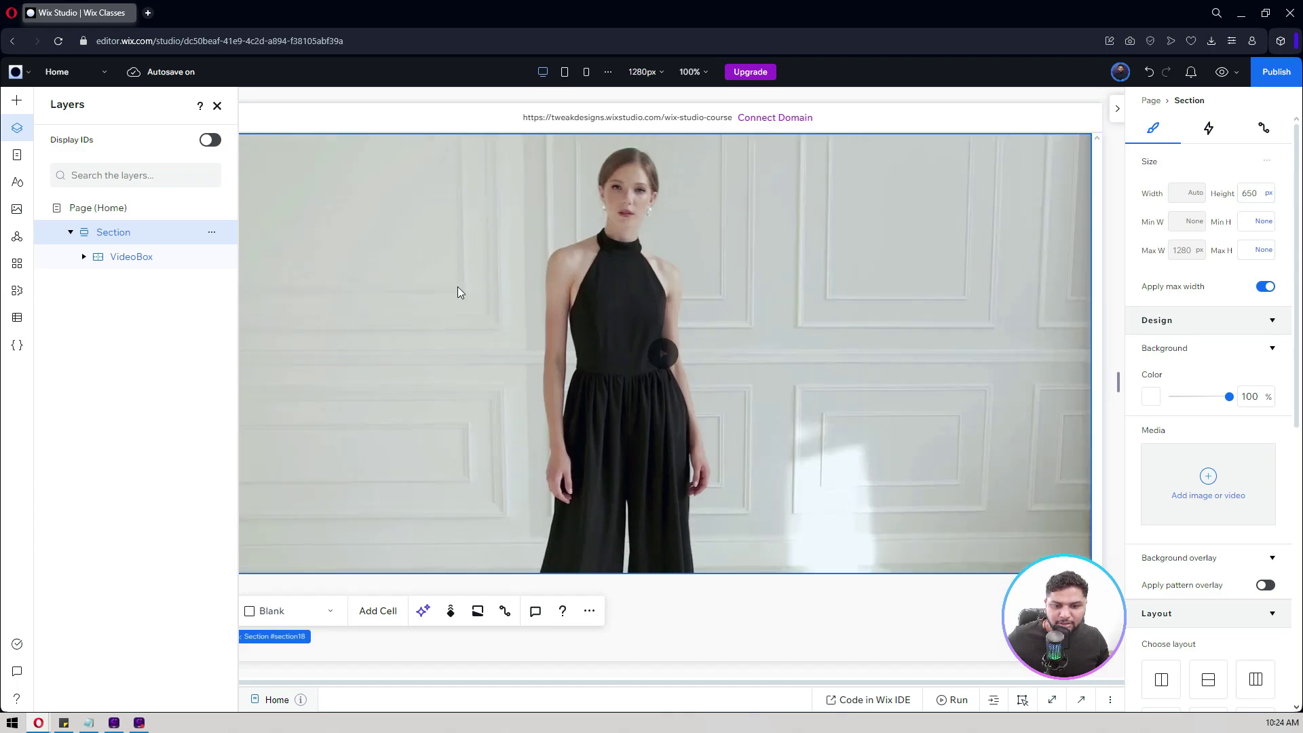
# Step: Review the VideoBox settings, including its alt text field, and close them unchanged
pyautogui.click(156, 259)
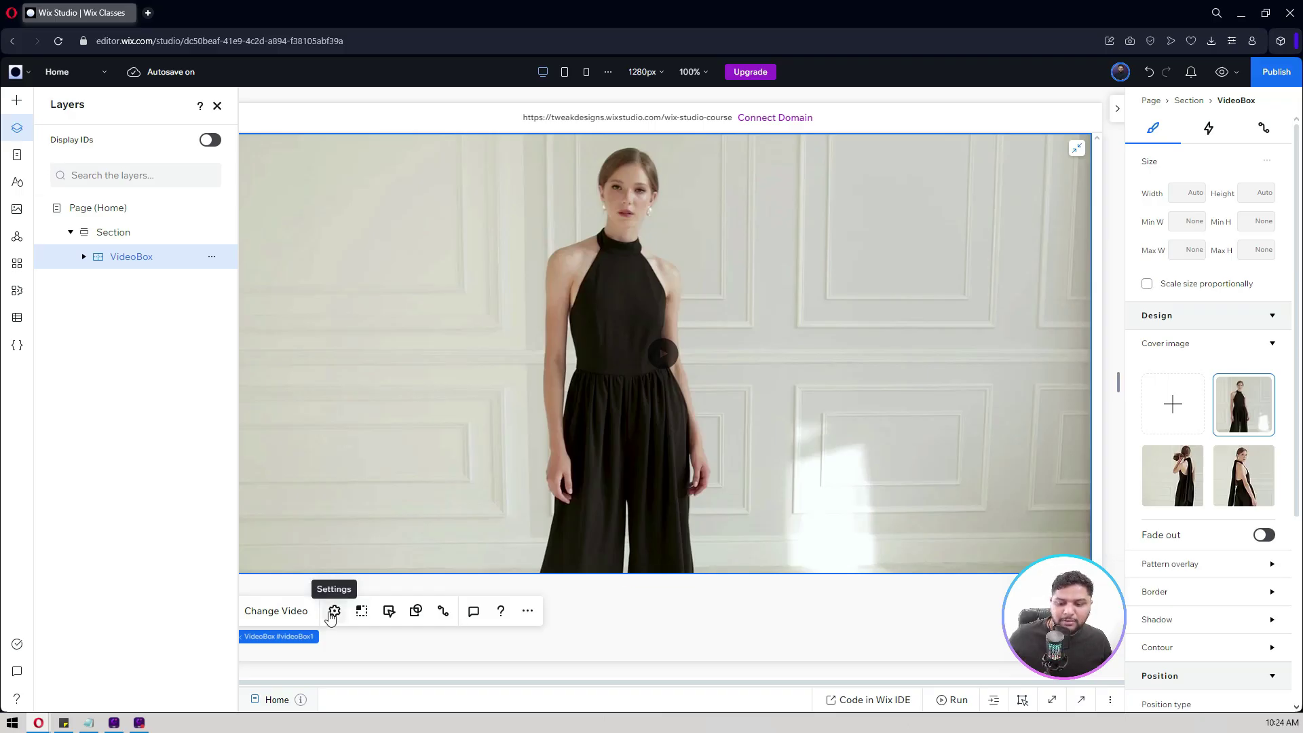
pyautogui.click(332, 615)
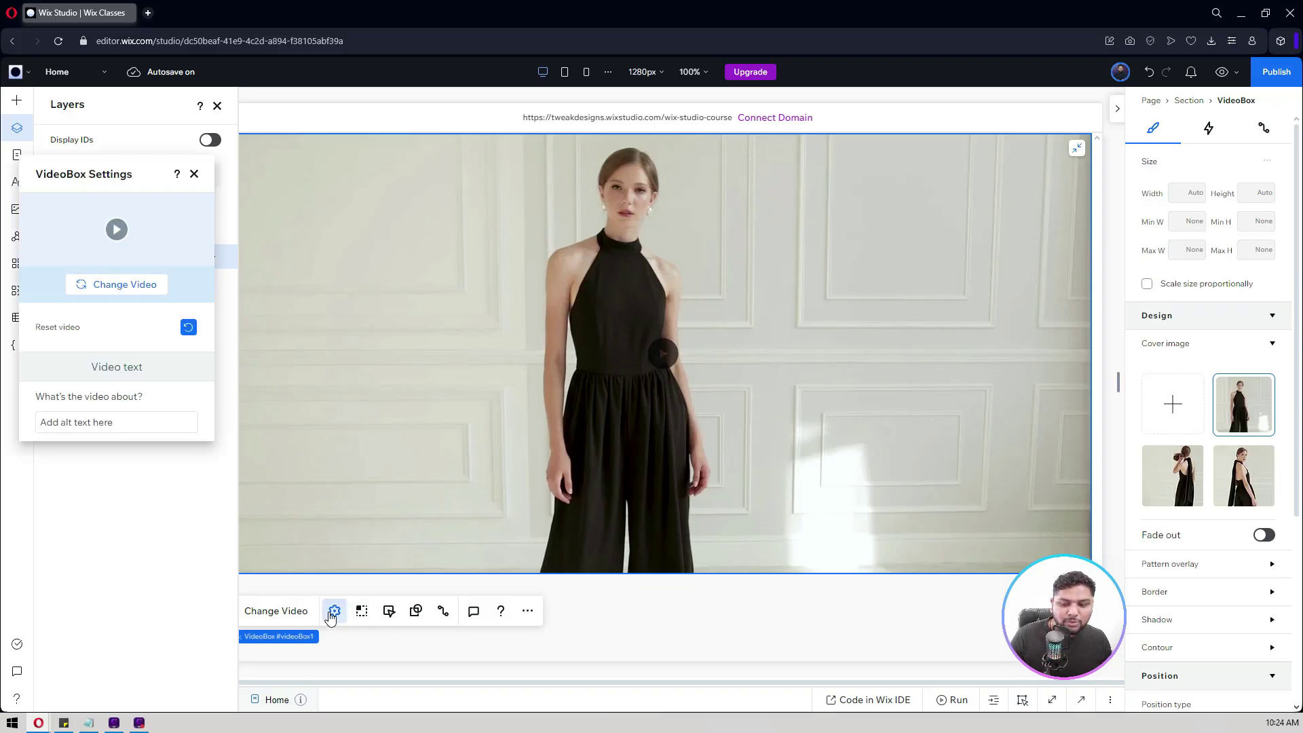
pyautogui.moveTo(90, 171); pyautogui.dragTo(174, 186)
pyautogui.moveTo(335, 195); pyautogui.dragTo(733, 189)
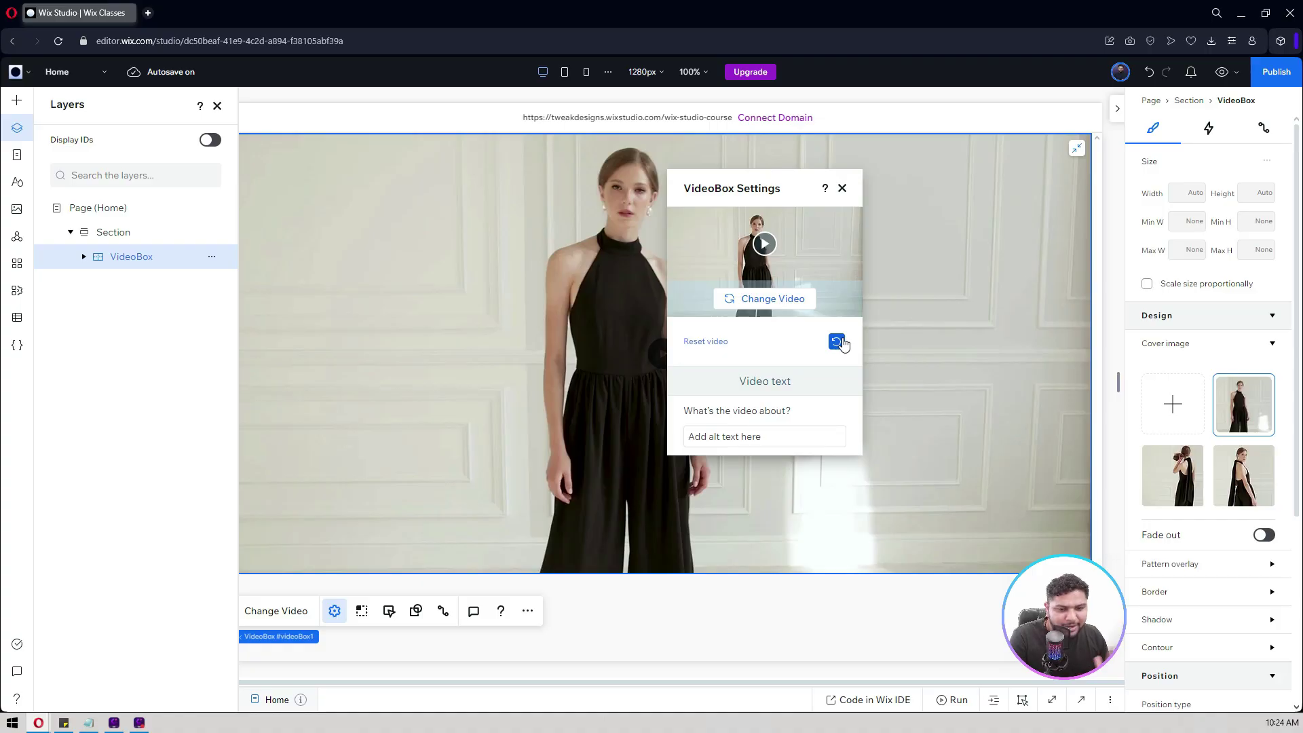
pyautogui.click(751, 435)
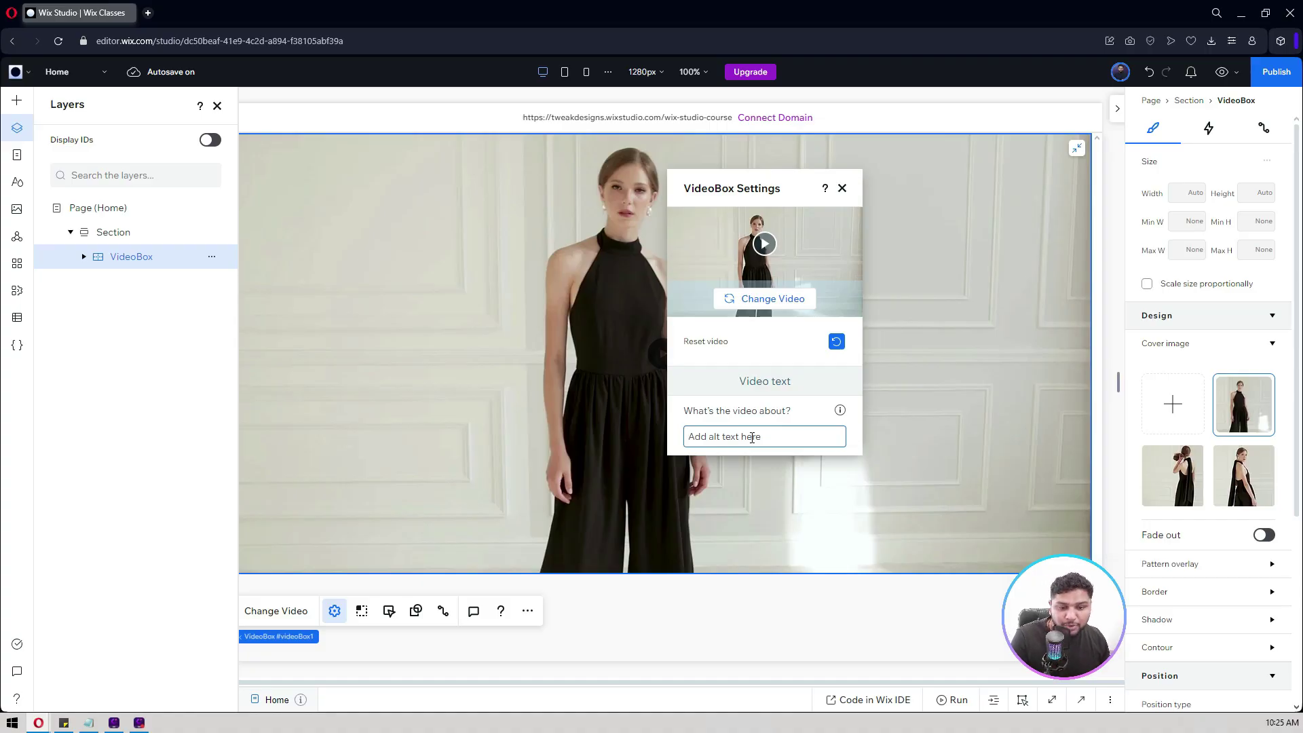
pyautogui.click(842, 188)
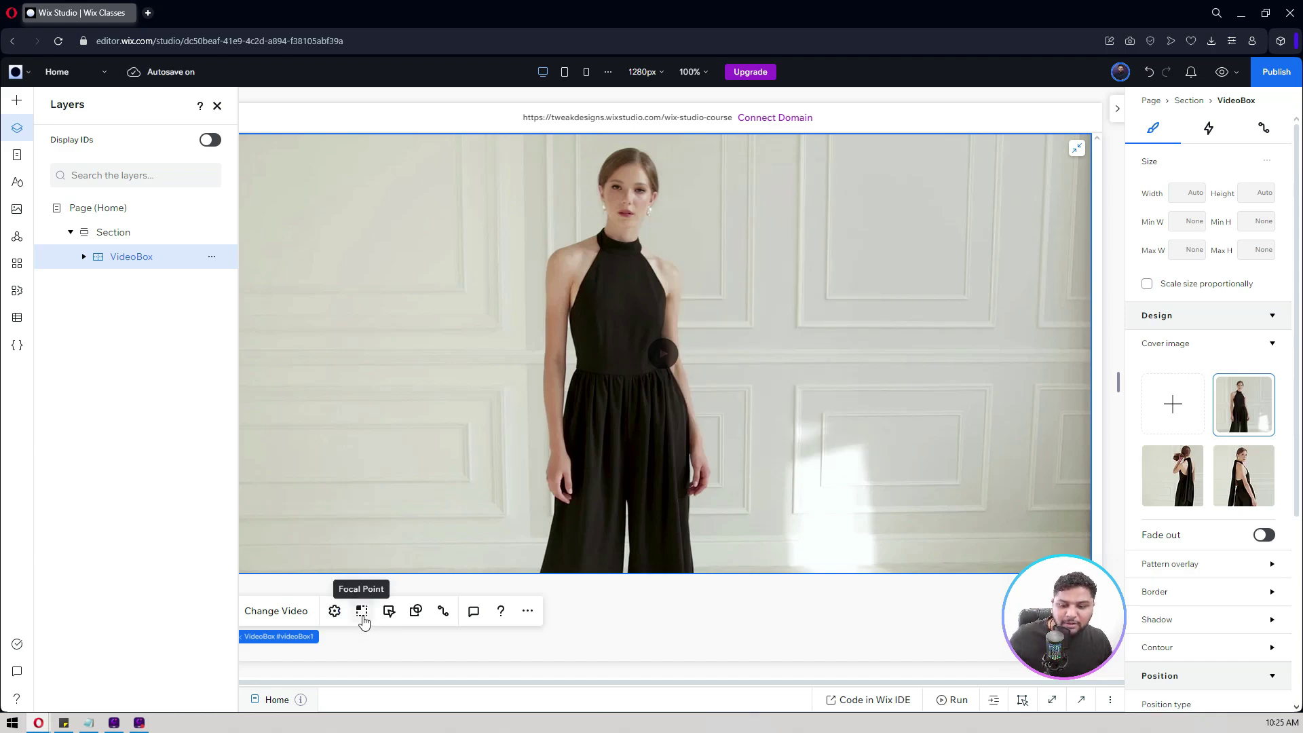
# Step: Set the video's focal point to the top-centre cell
pyautogui.click(363, 615)
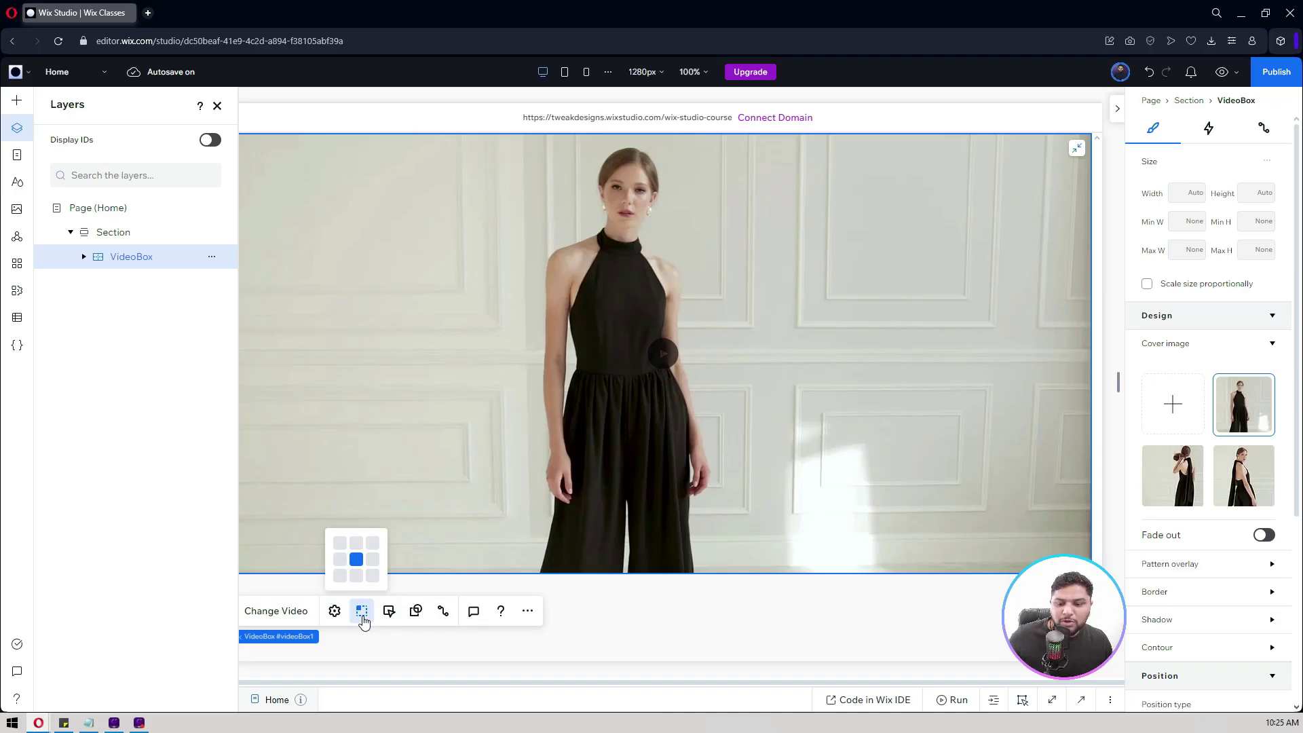
pyautogui.click(358, 547)
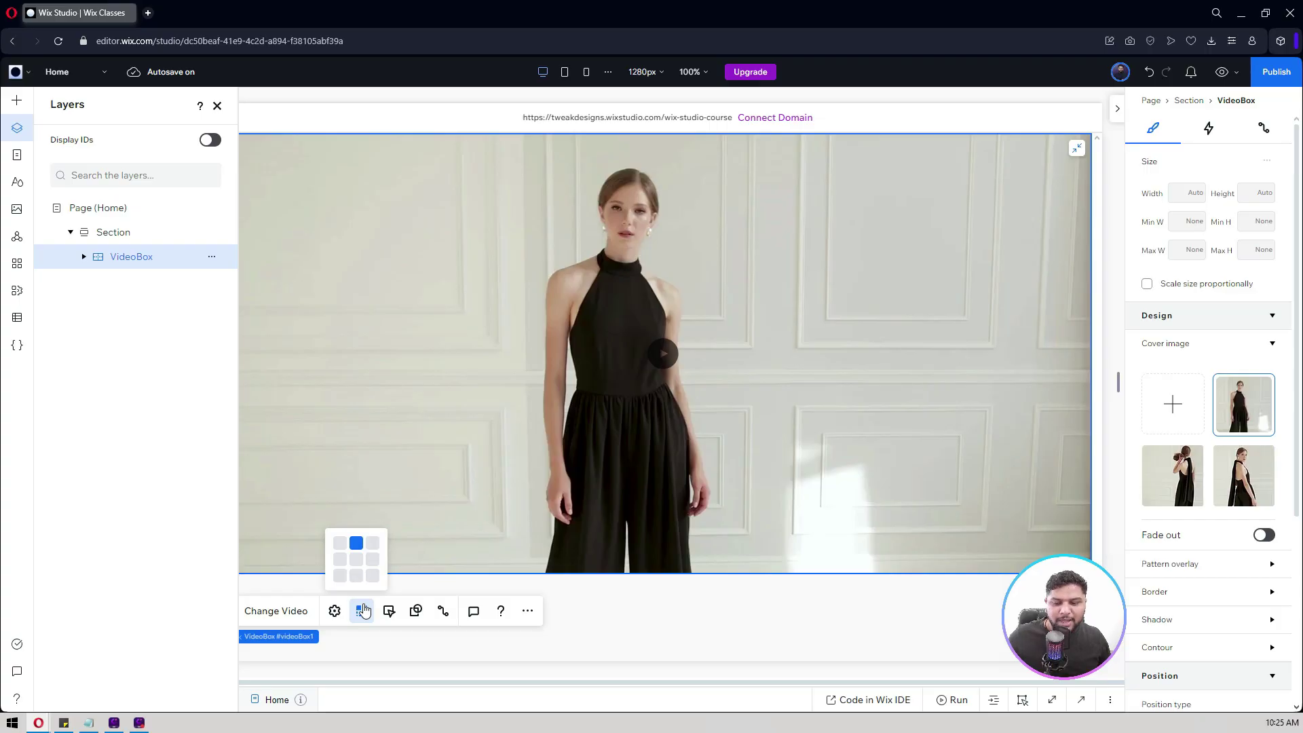
pyautogui.click(388, 618)
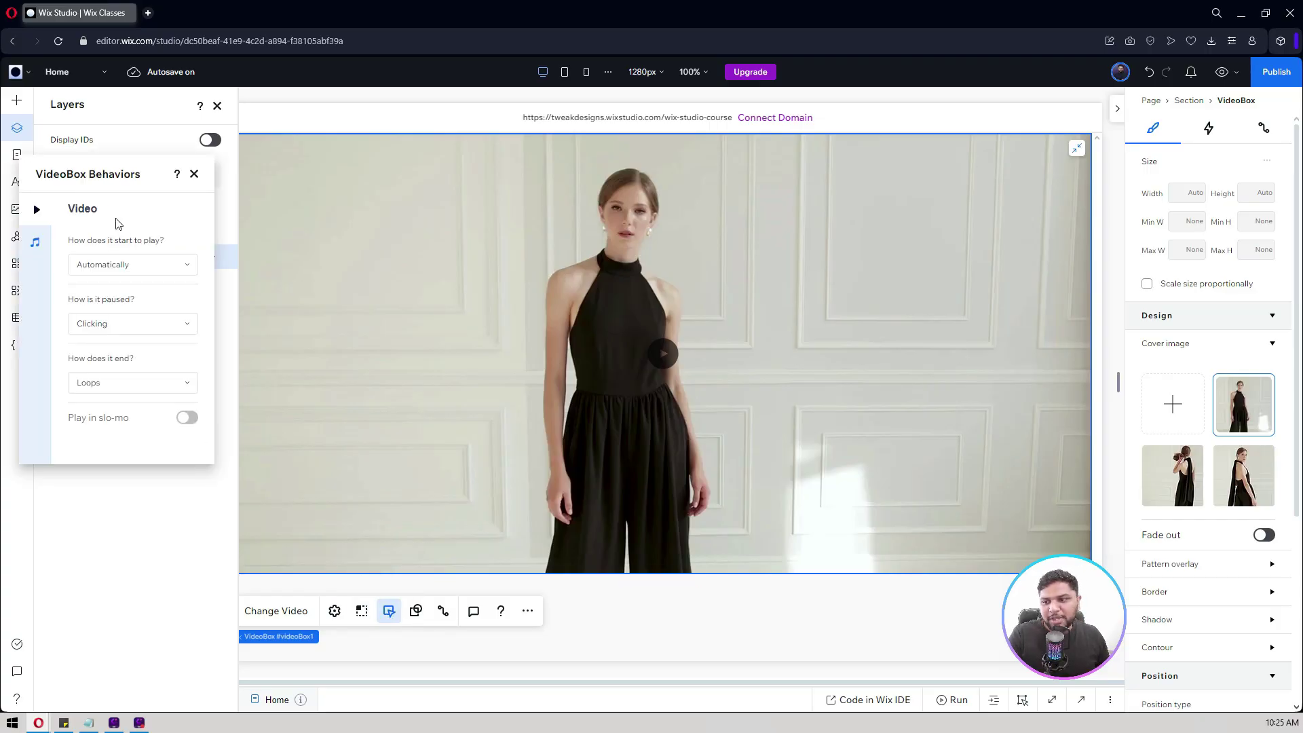
# Step: Set playback to start automatically, never pause, and loop when the video ends
pyautogui.moveTo(137, 178)
pyautogui.mouseDown()
pyautogui.moveTo(596, 236)
pyautogui.moveTo(930, 194)
pyautogui.mouseUp()
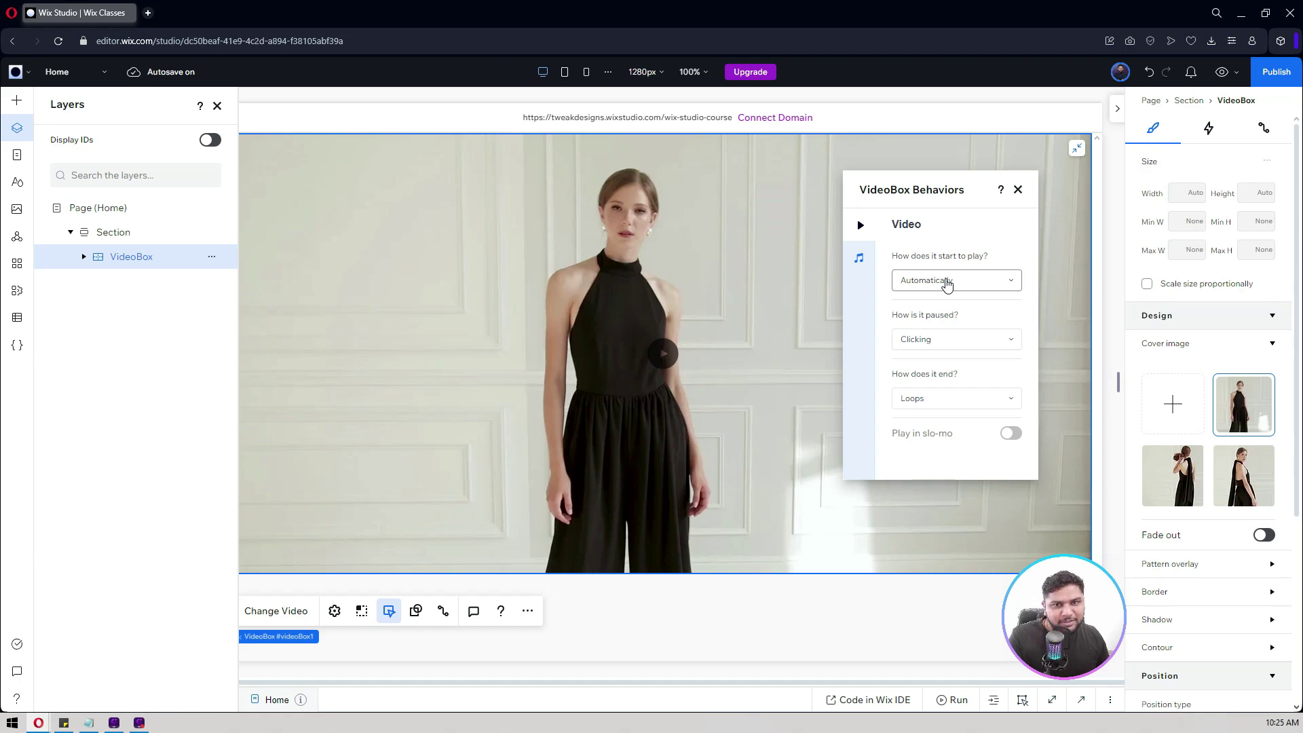
pyautogui.click(946, 284)
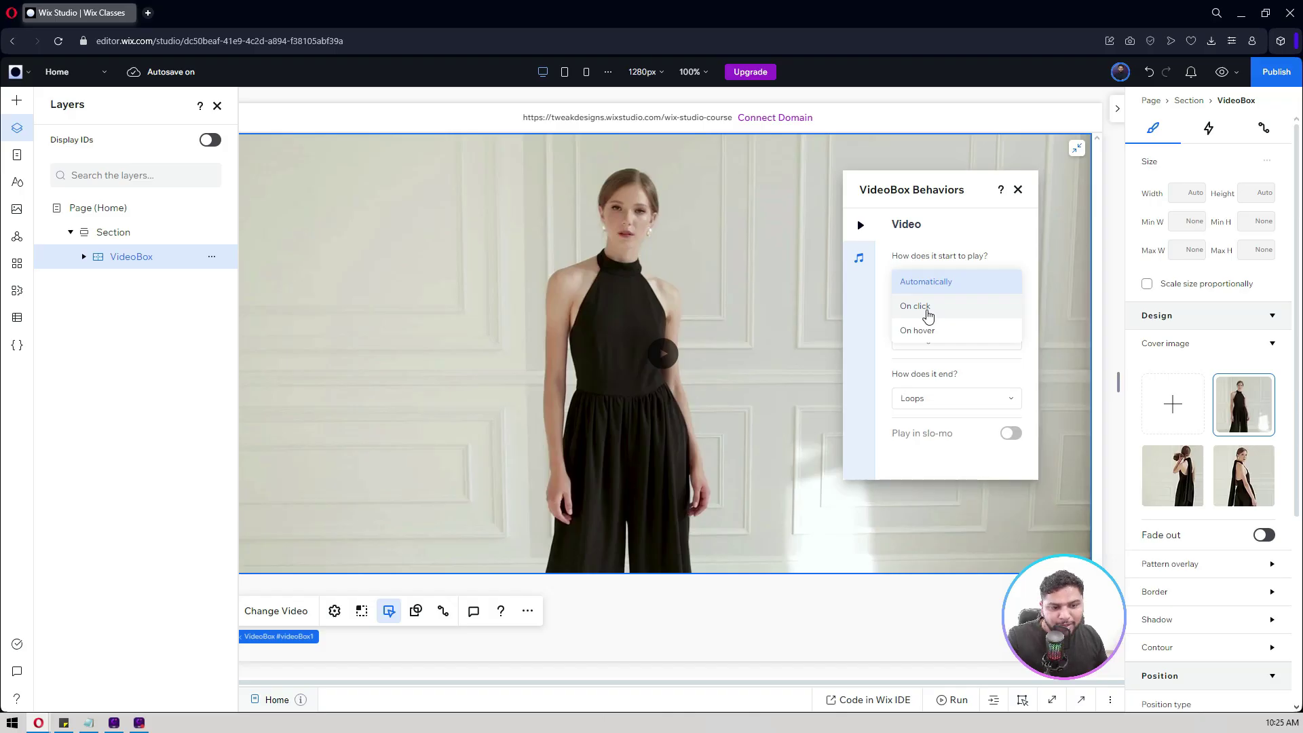
pyautogui.click(942, 252)
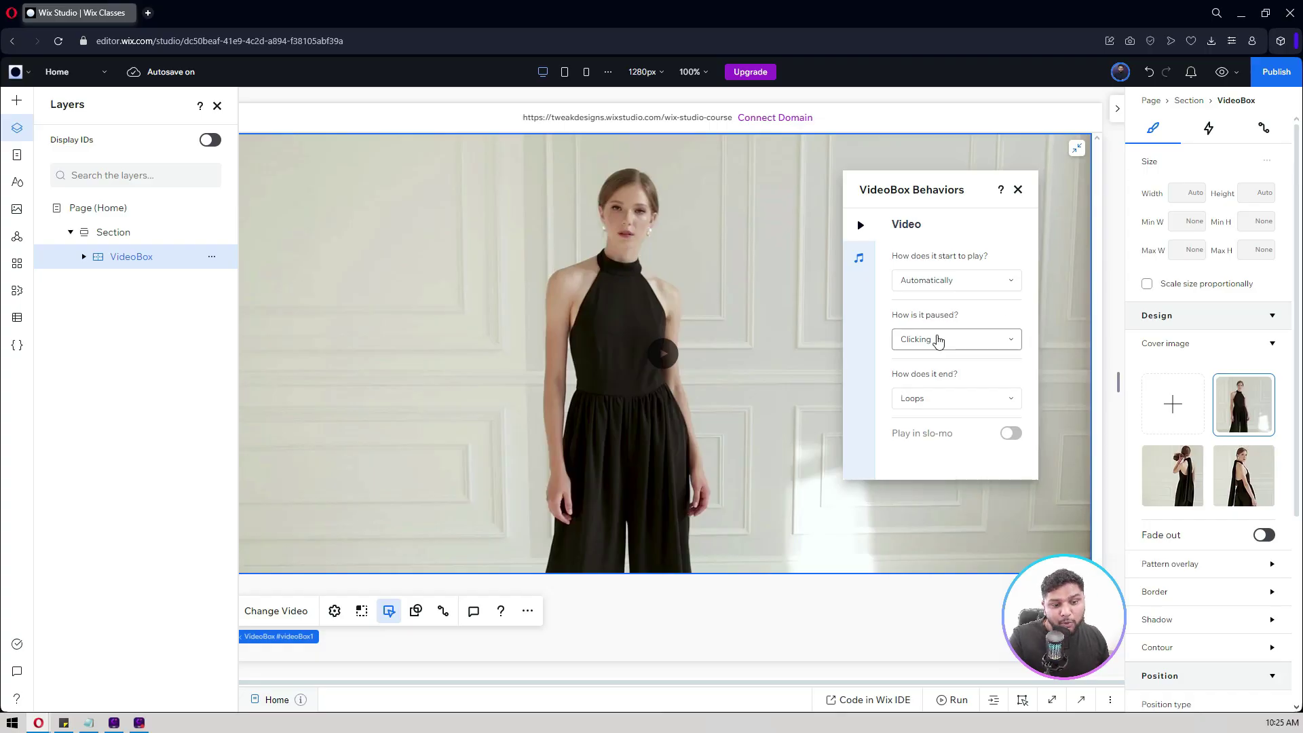
pyautogui.click(937, 340)
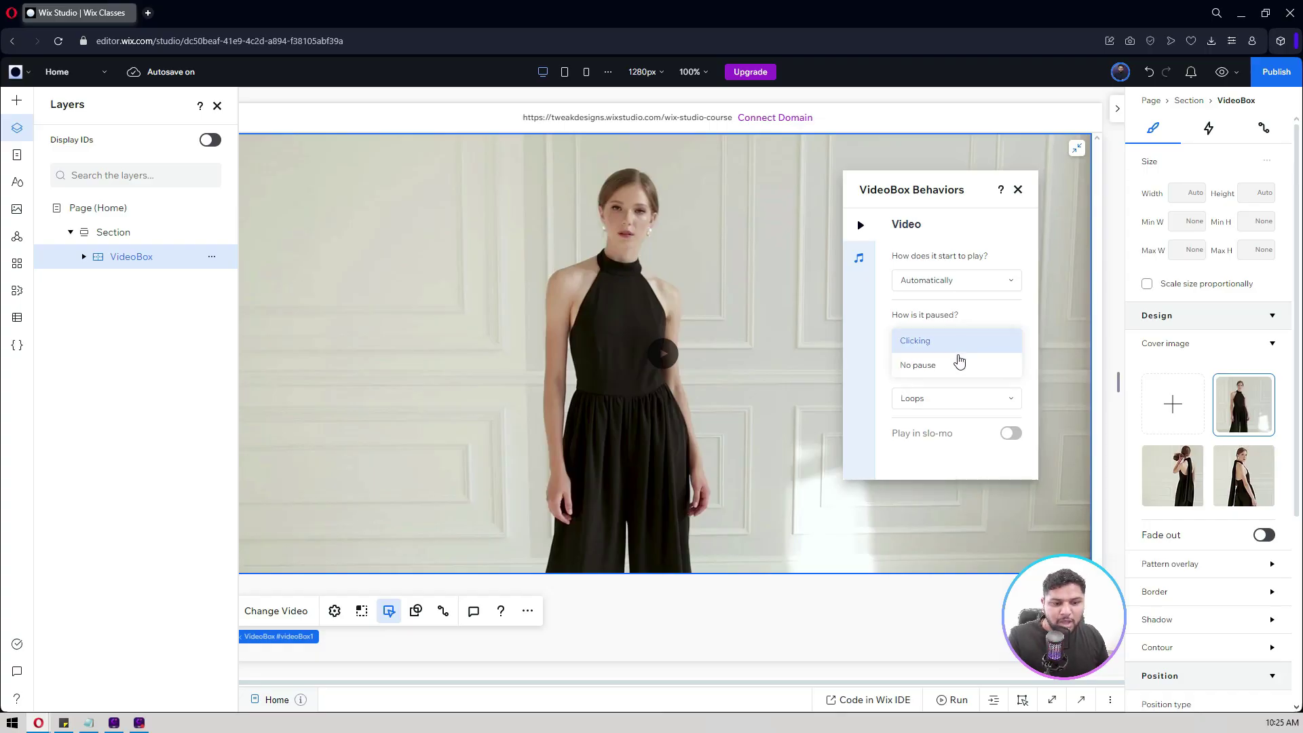
pyautogui.click(951, 366)
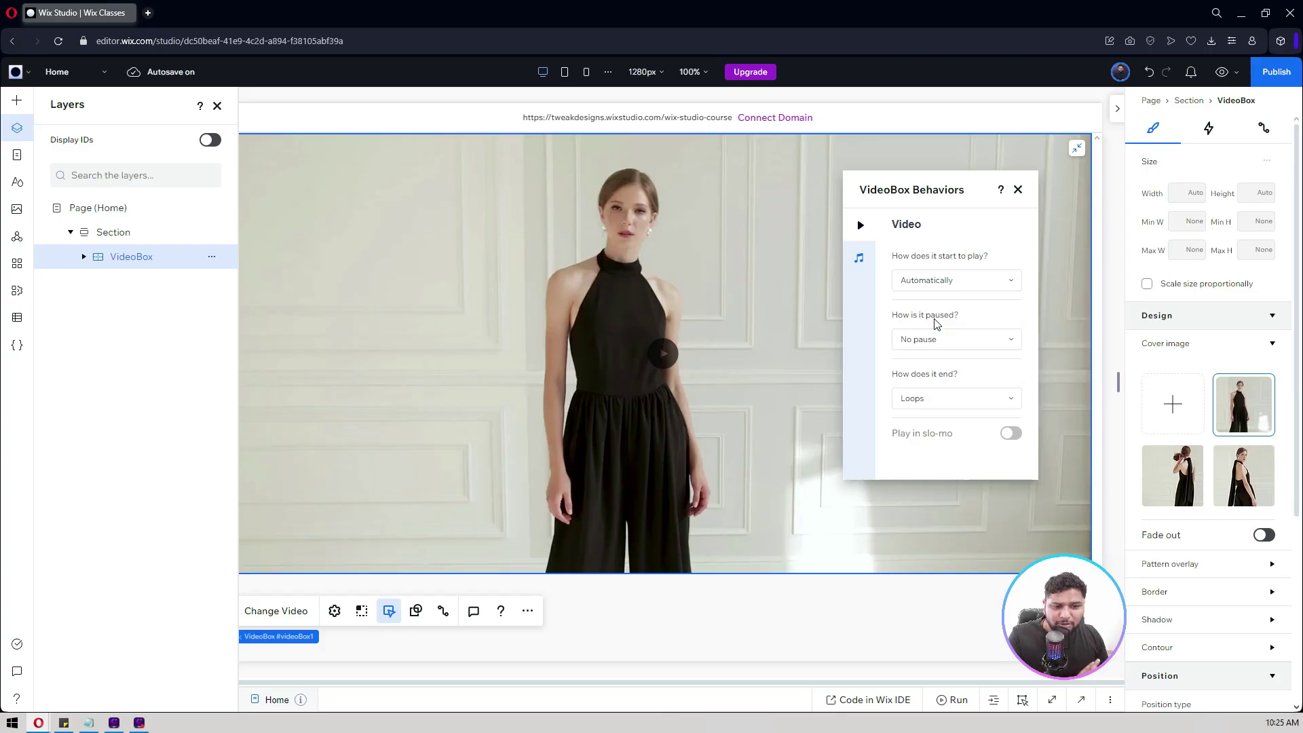
pyautogui.click(933, 397)
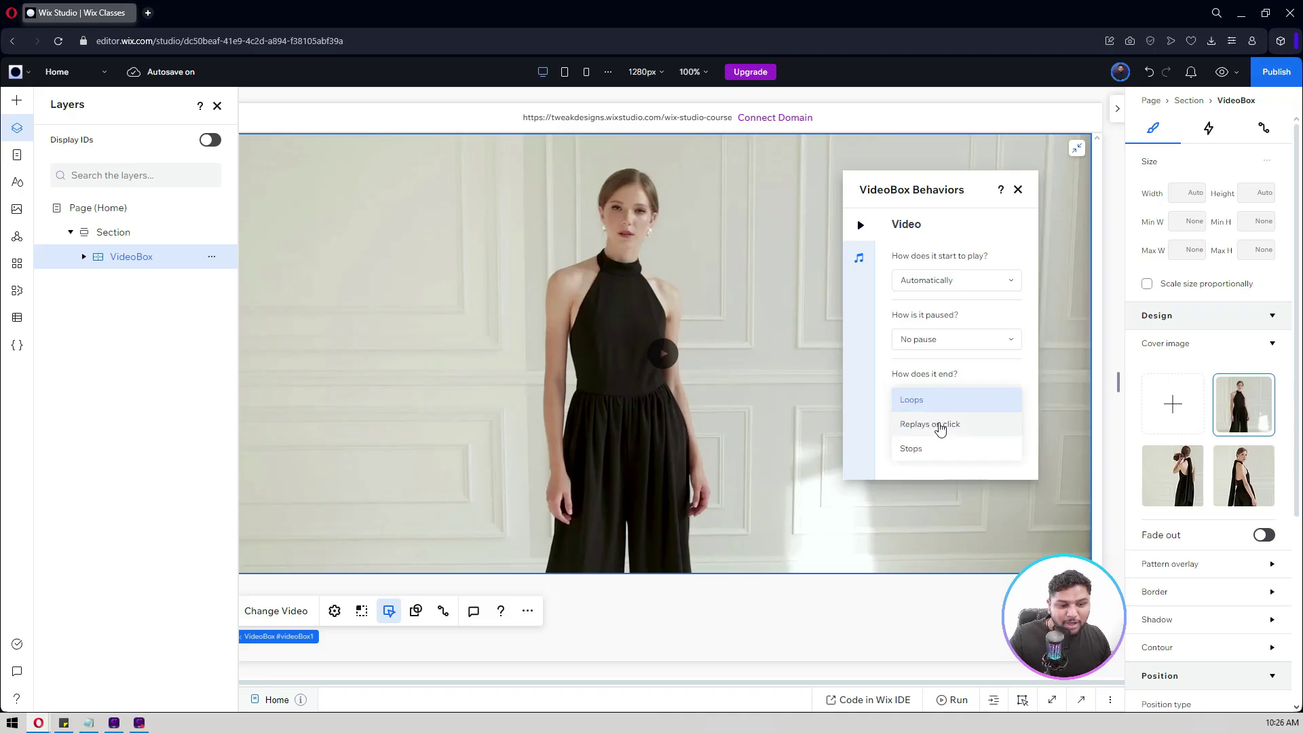
pyautogui.click(913, 399)
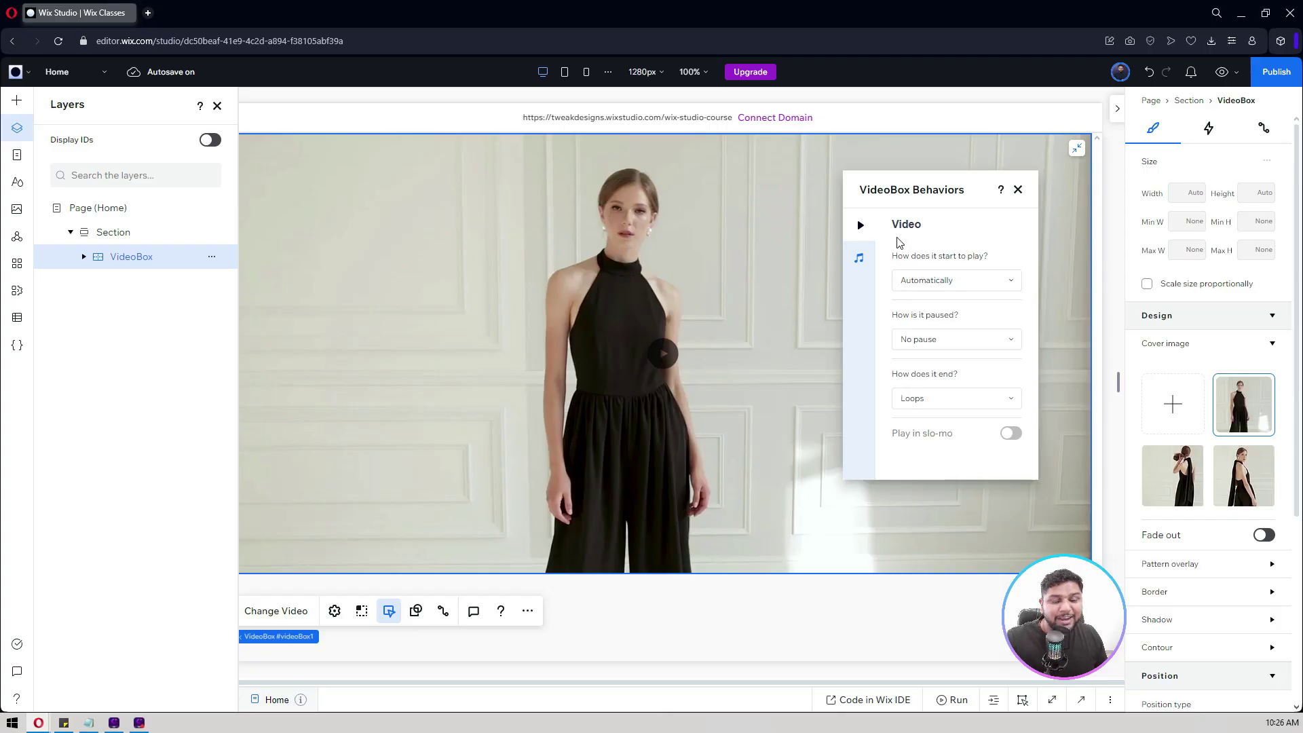
# Step: Check the Sound settings, leaving it muted, and close the behaviours panel
pyautogui.click(860, 261)
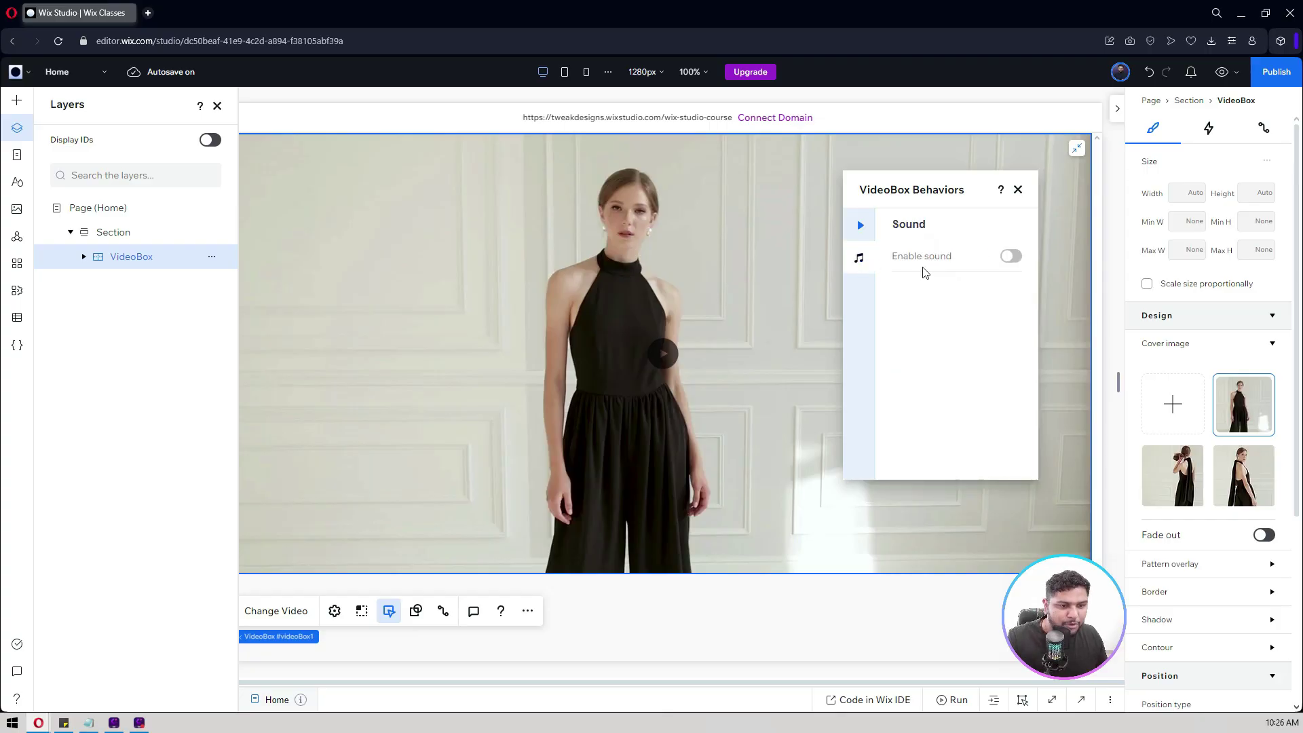
pyautogui.click(857, 228)
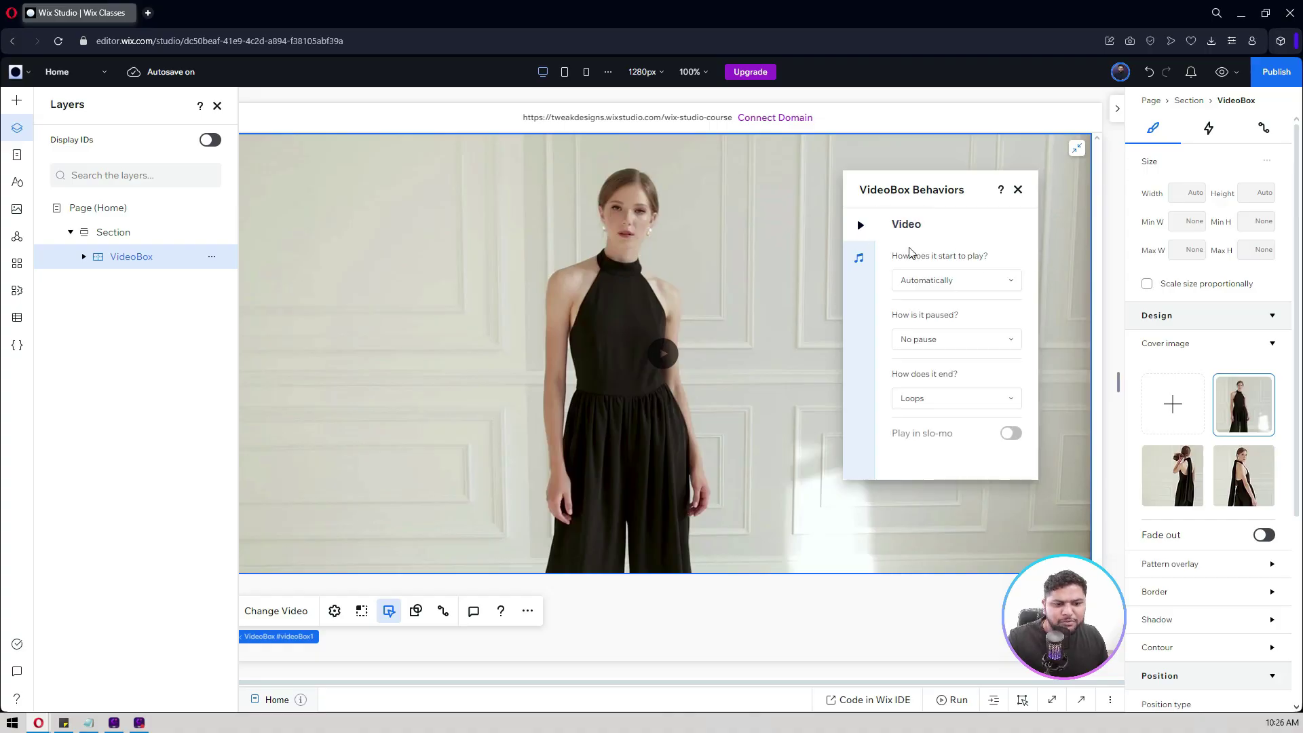
pyautogui.click(1017, 190)
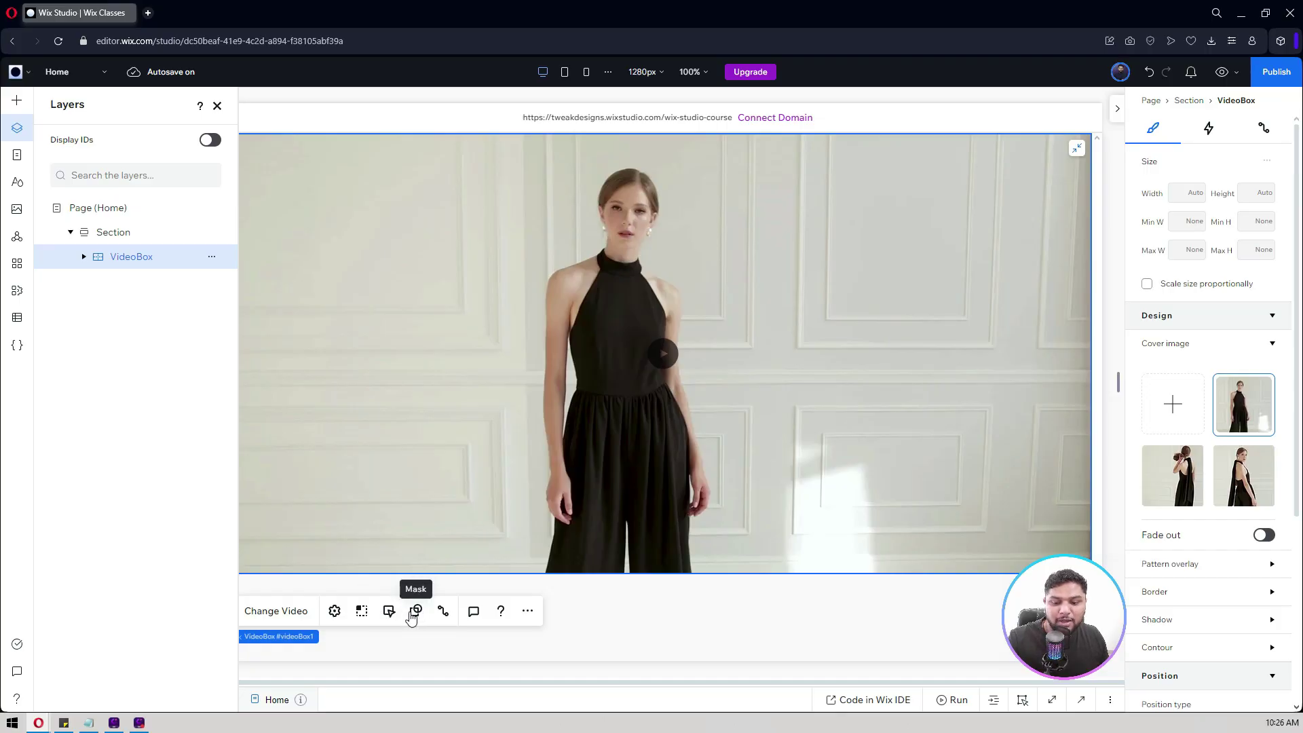
# Step: Try oval, diamond and wavy masks, then settle on the skewed grid mask for the video
pyautogui.click(415, 612)
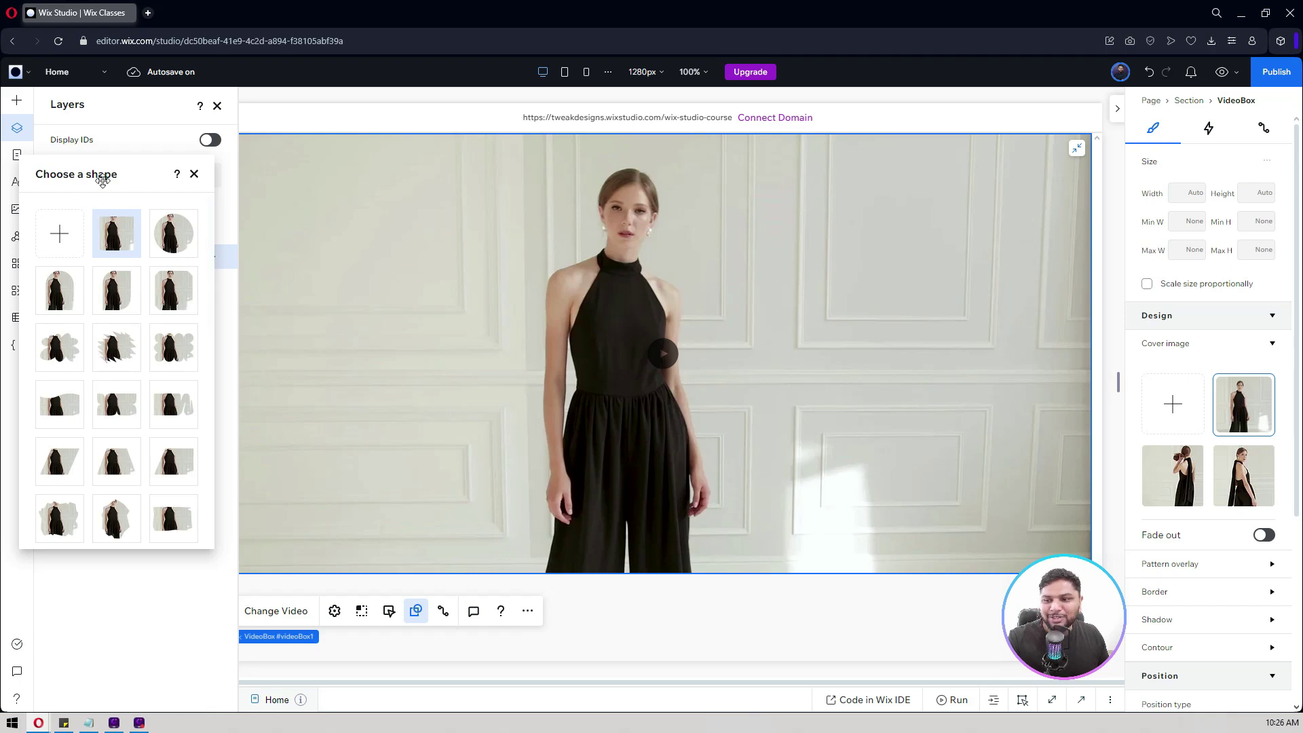
pyautogui.moveTo(99, 176)
pyautogui.mouseDown()
pyautogui.moveTo(944, 124)
pyautogui.moveTo(924, 105)
pyautogui.mouseUp()
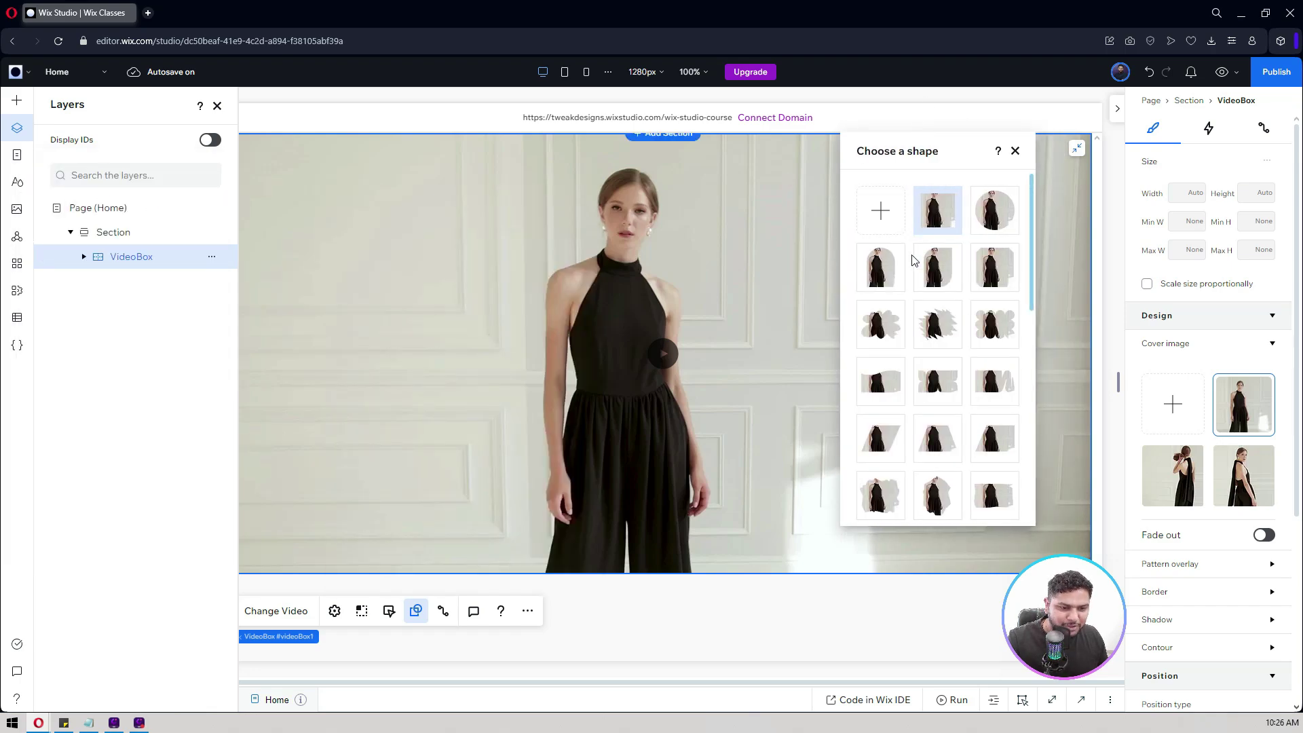
pyautogui.click(994, 207)
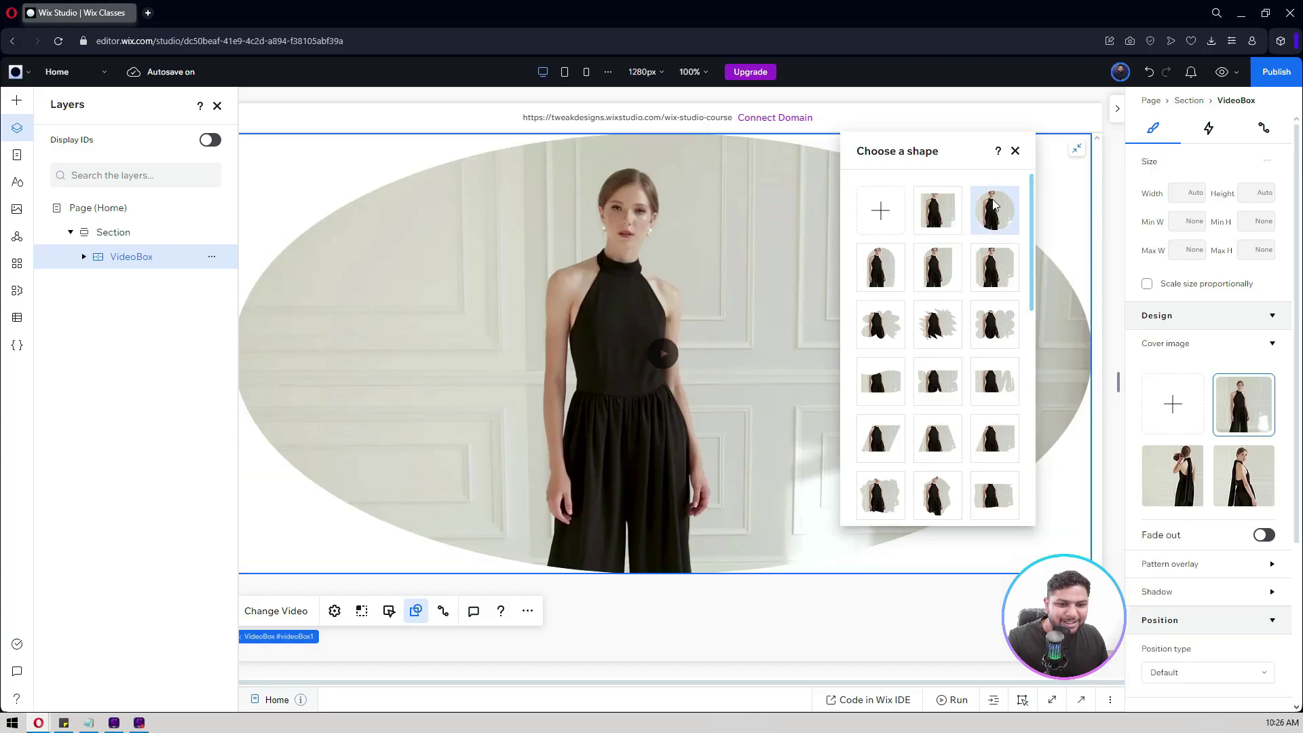
pyautogui.click(936, 212)
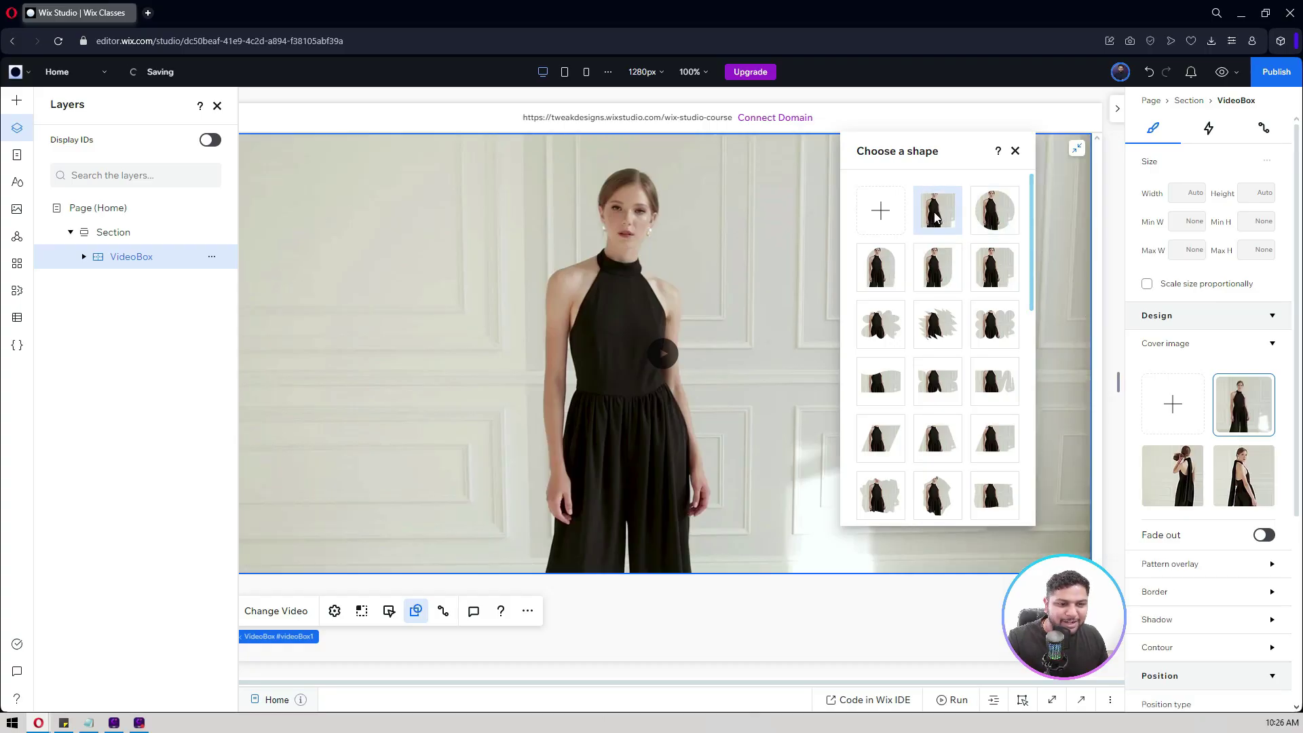
pyautogui.scroll(-1, 936, 212)
pyautogui.scroll(-4, 943, 285)
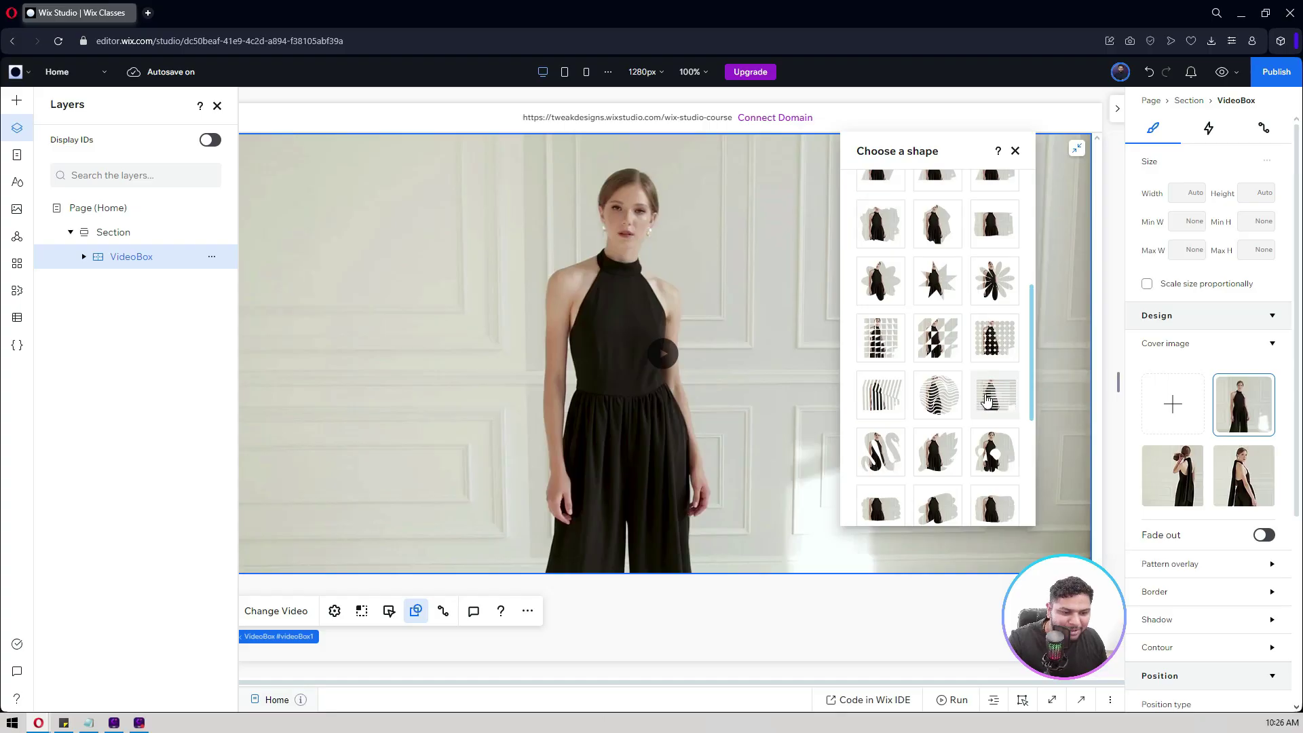
pyautogui.click(882, 349)
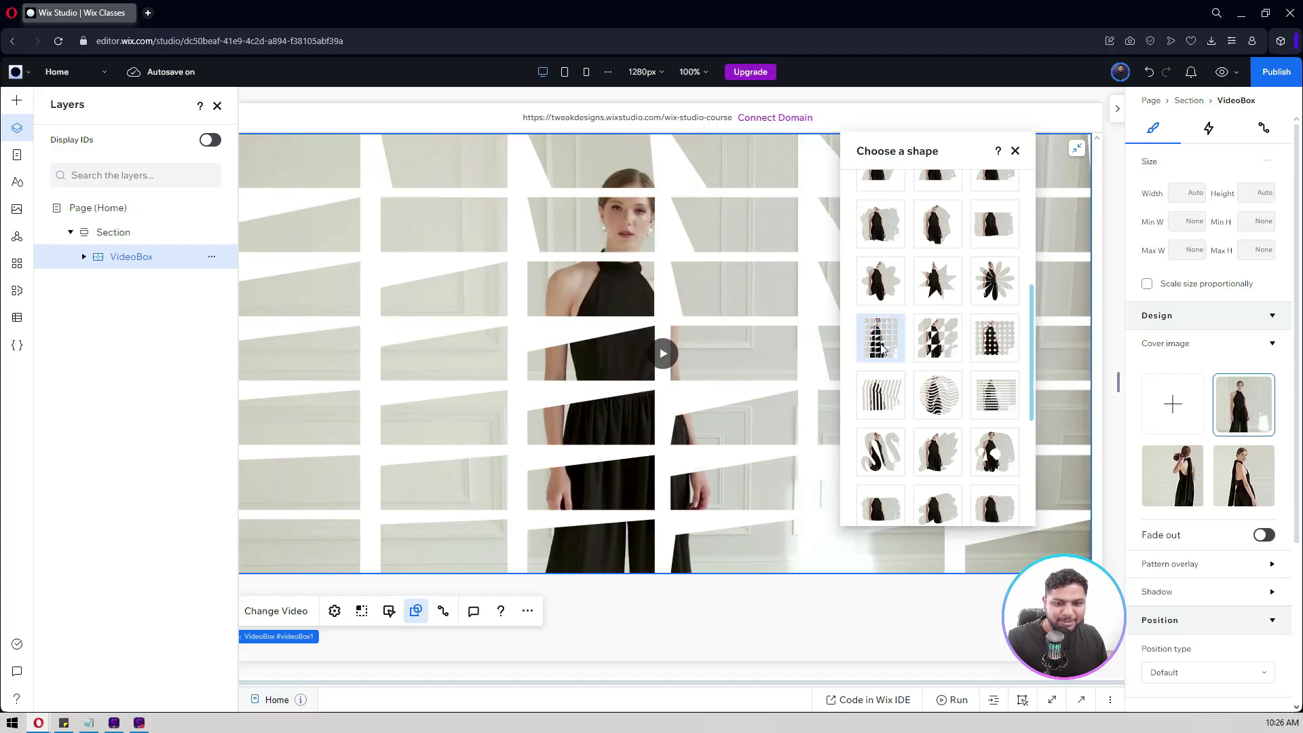
pyautogui.click(992, 346)
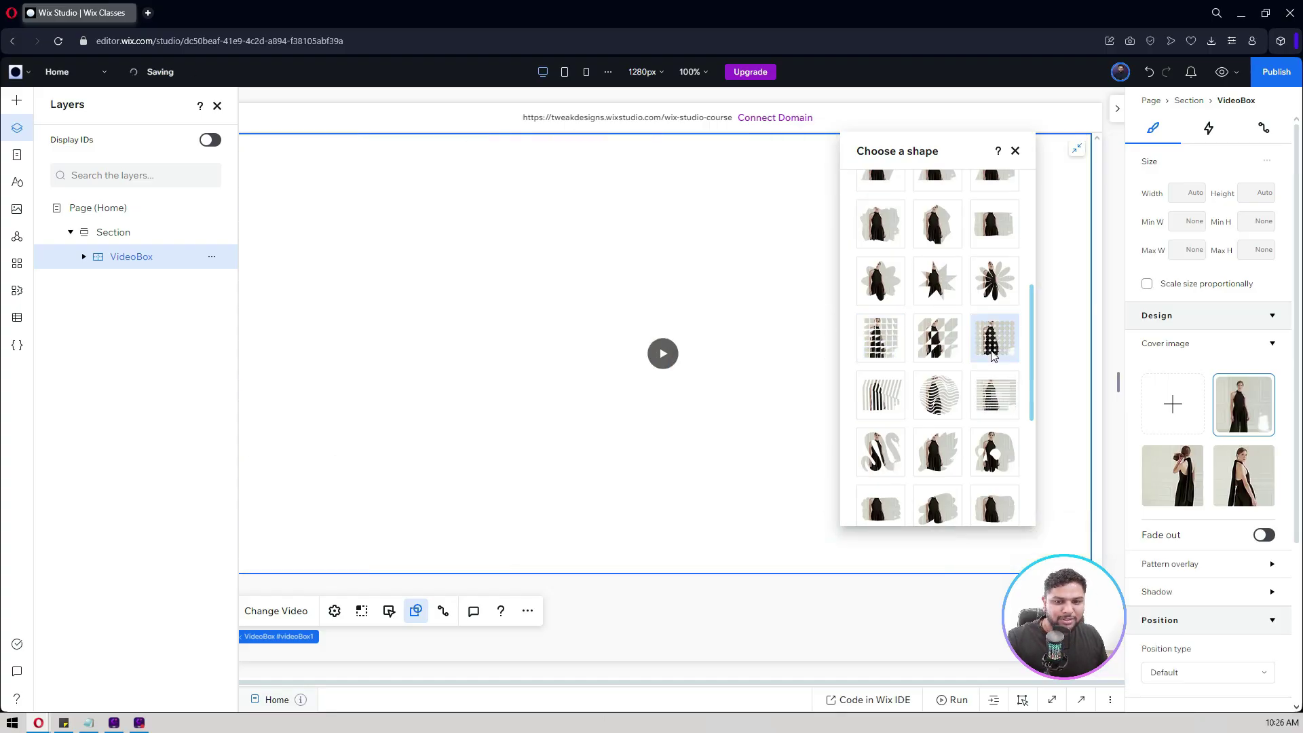
pyautogui.click(923, 398)
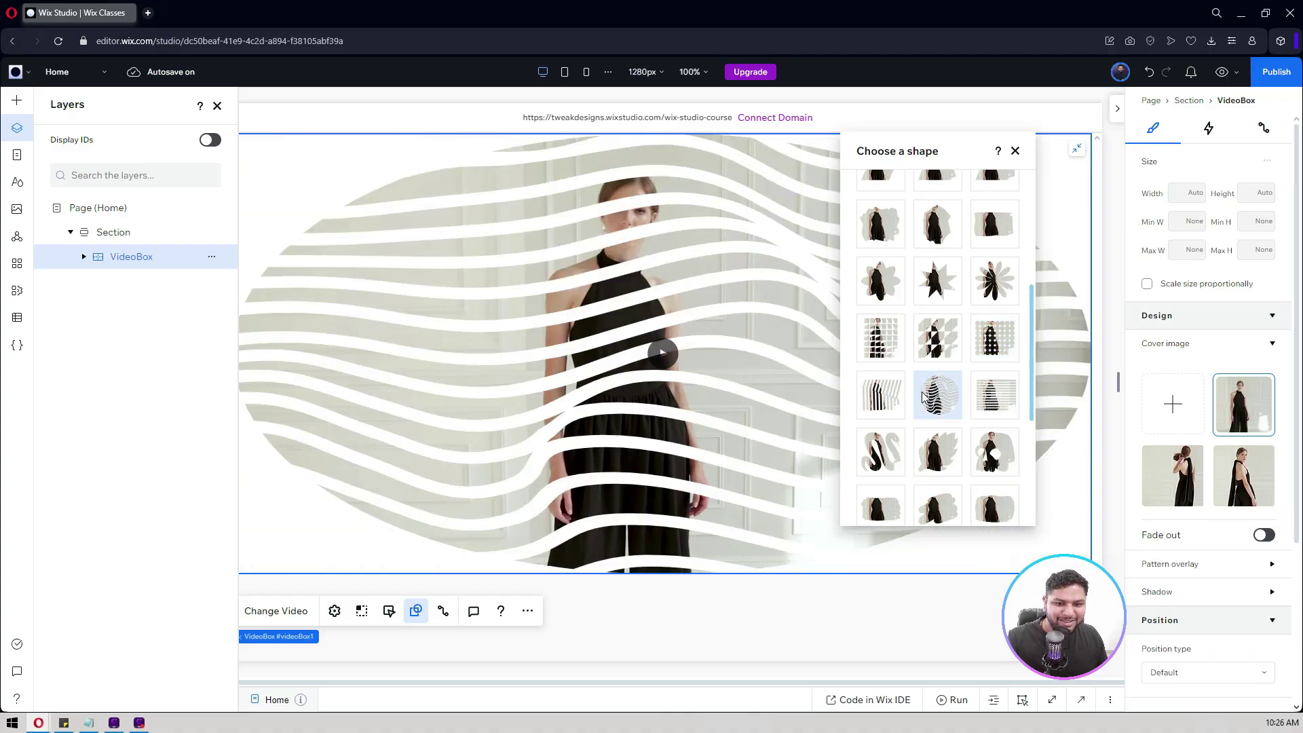
pyautogui.scroll(-2, 936, 336)
pyautogui.scroll(-3, 936, 318)
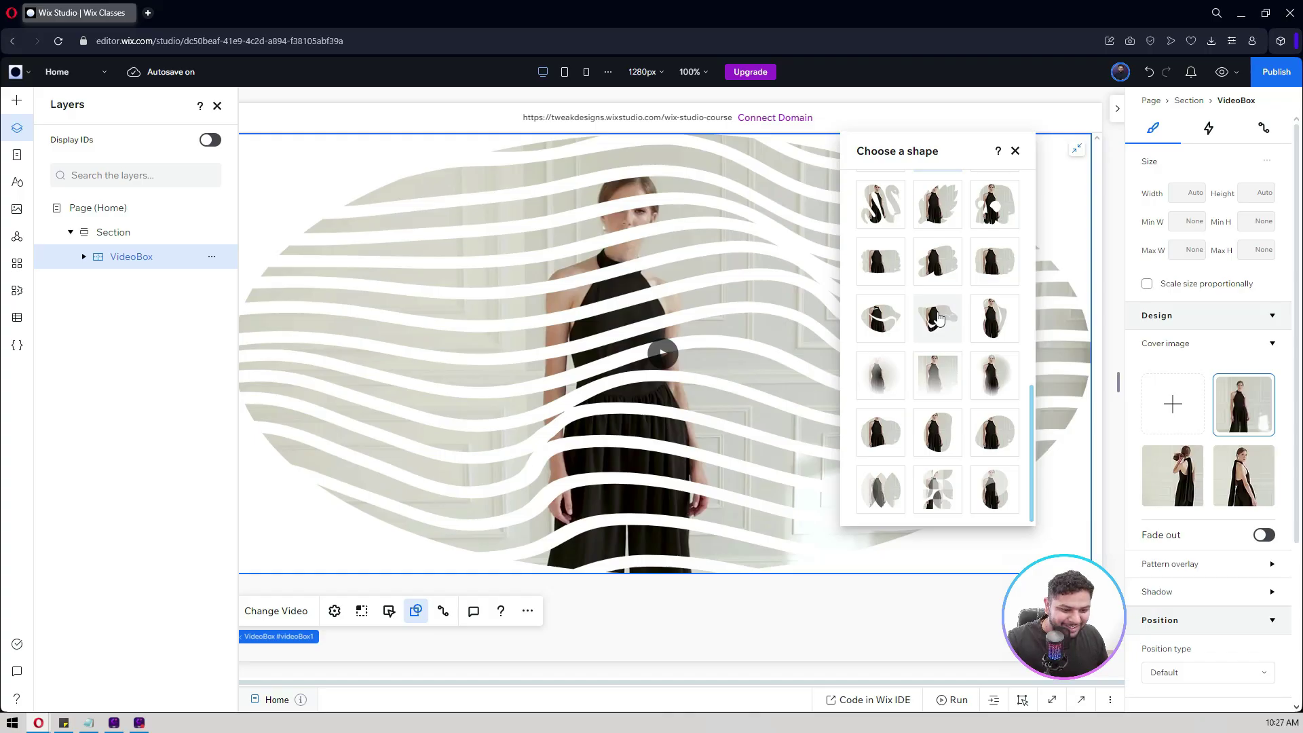
pyautogui.scroll(2, 936, 319)
pyautogui.scroll(1, 937, 319)
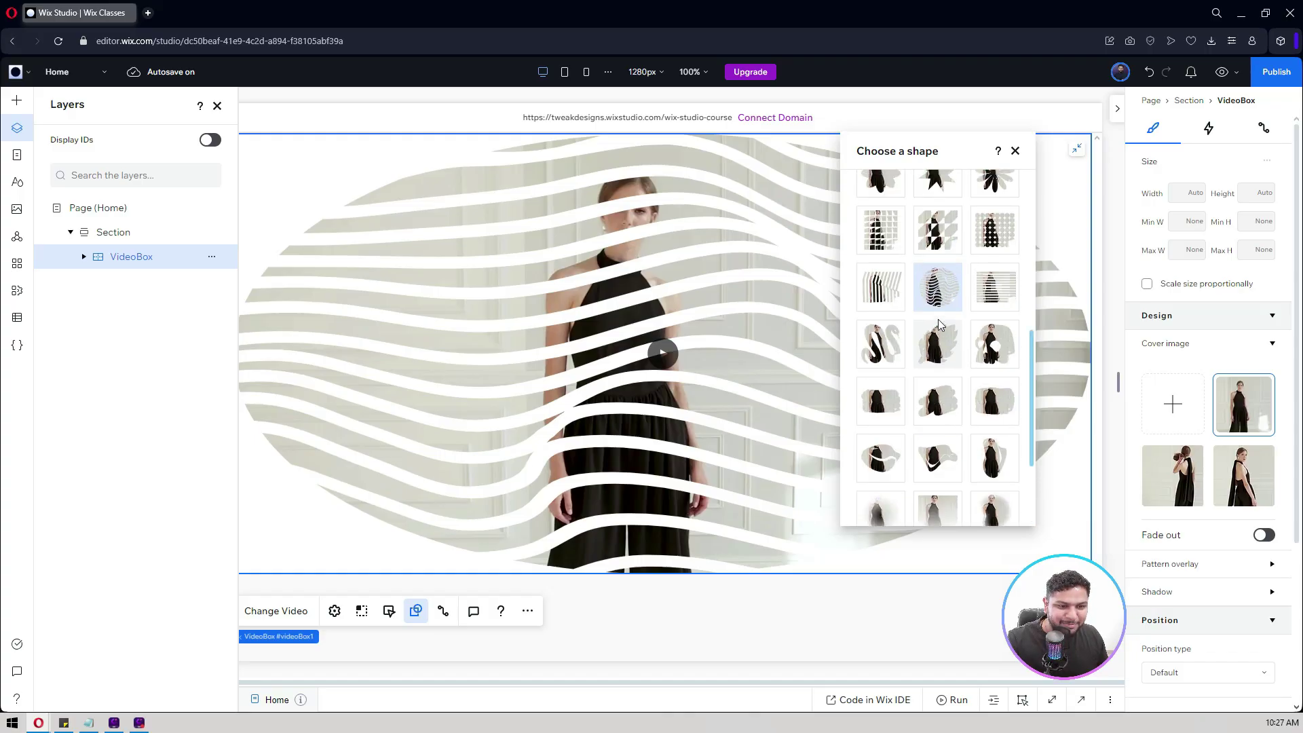
pyautogui.click(879, 301)
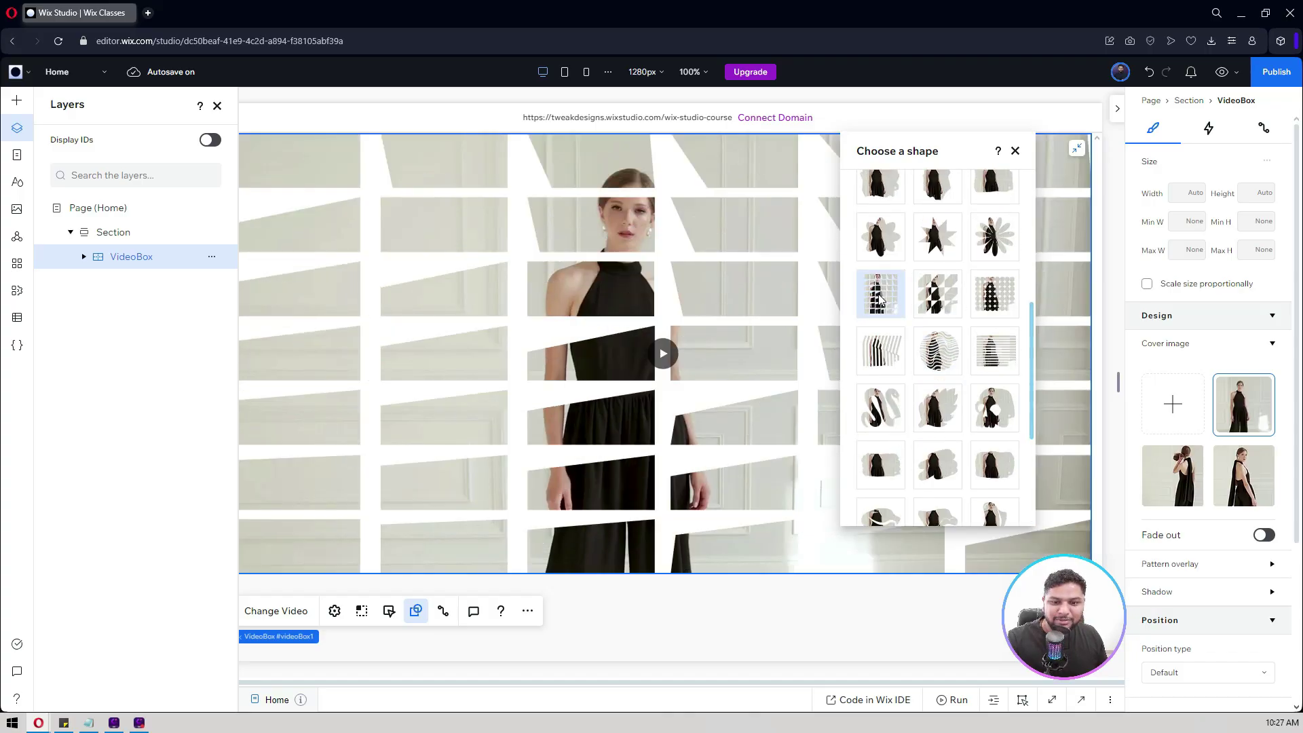
pyautogui.scroll(1, 879, 301)
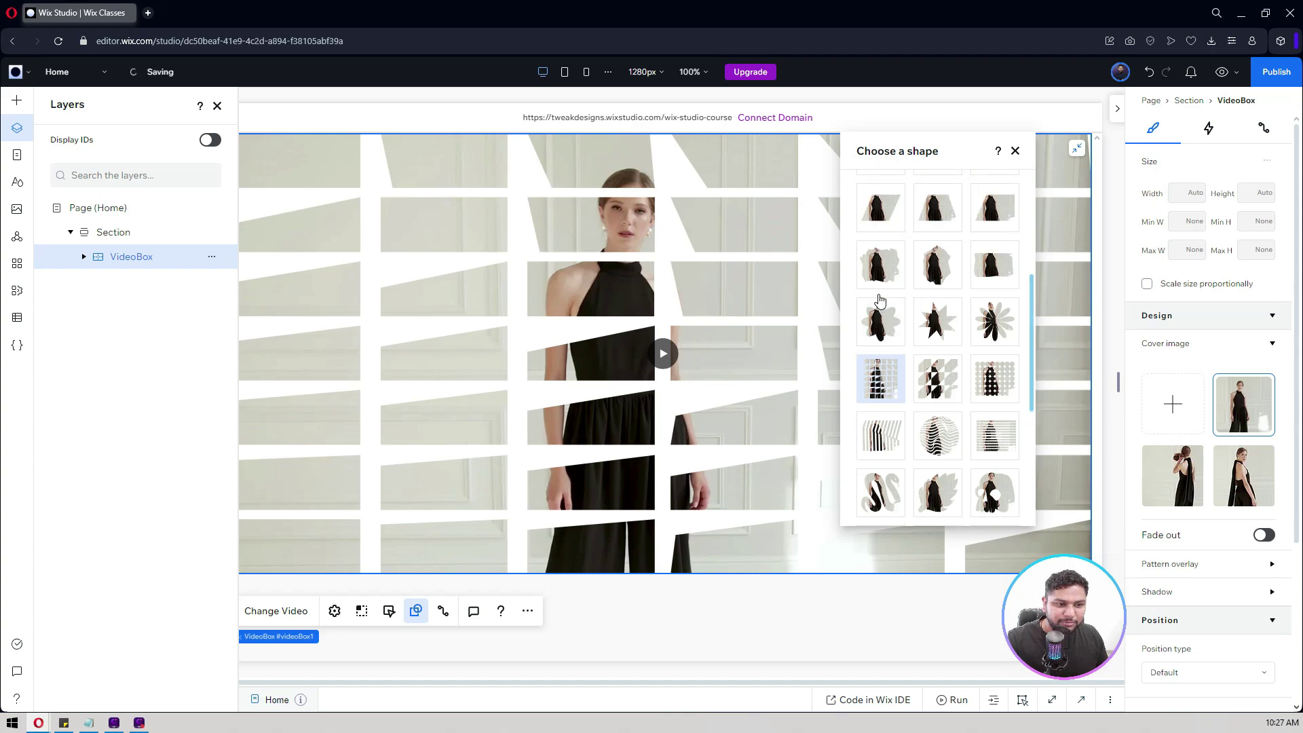
pyautogui.scroll(1, 879, 301)
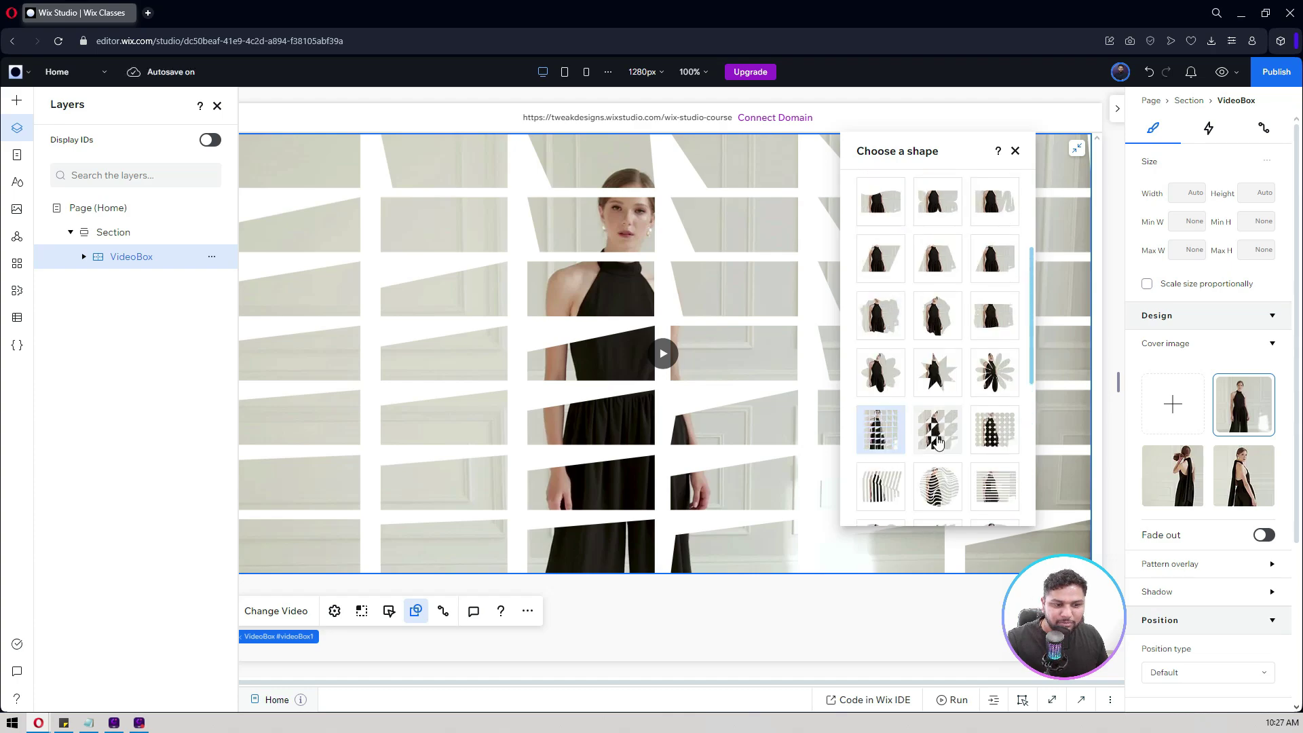
pyautogui.click(1016, 152)
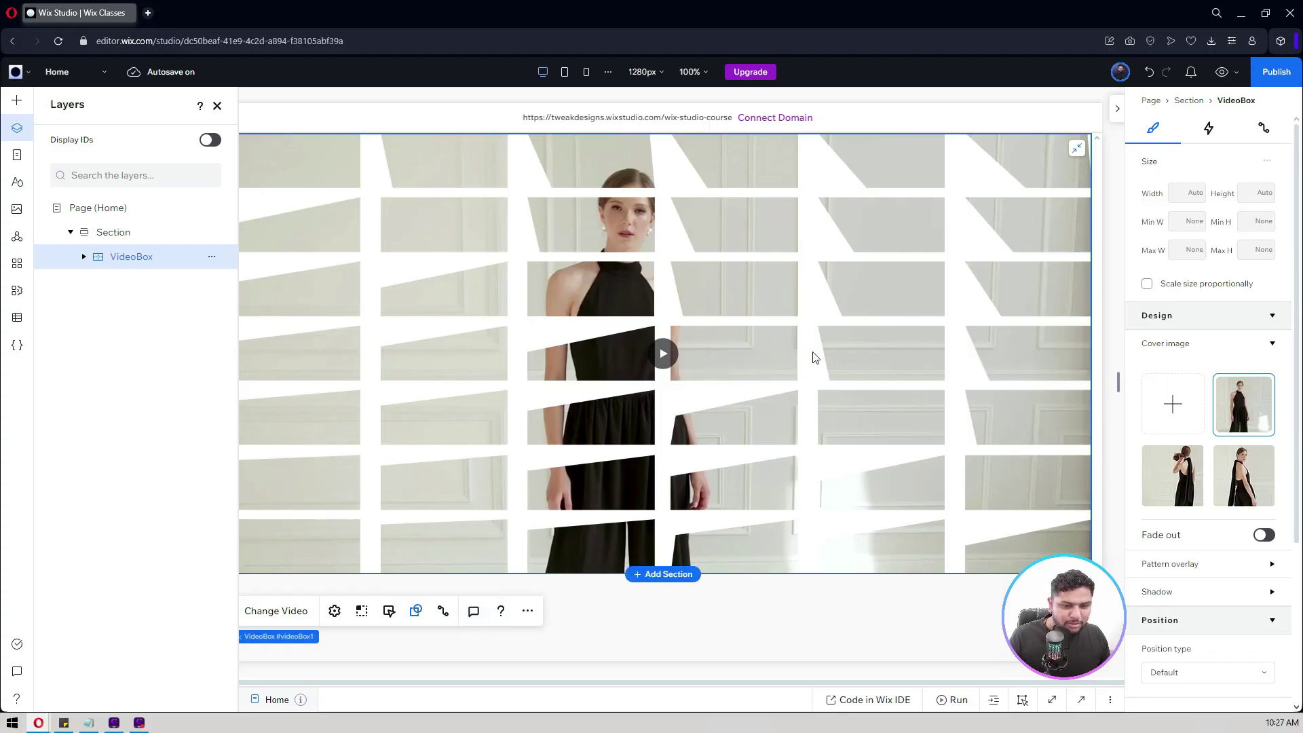
pyautogui.scroll(-1, 1199, 339)
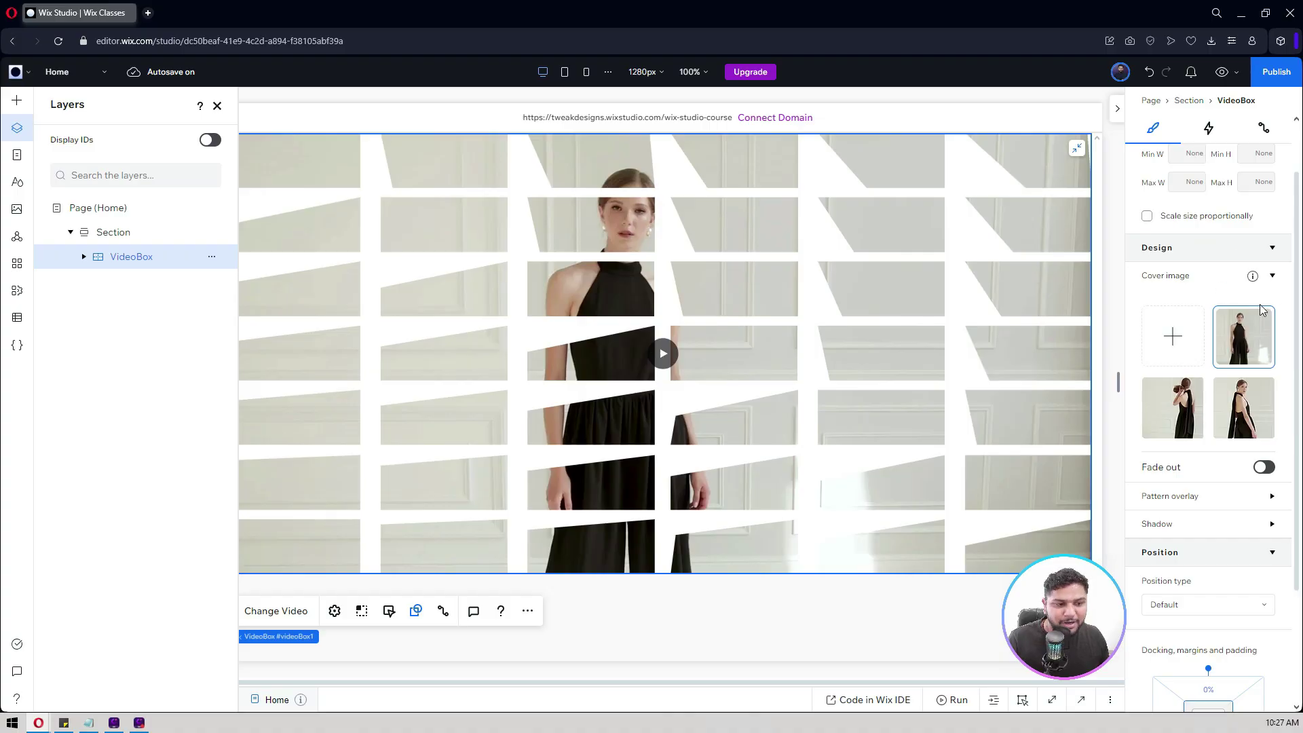
pyautogui.scroll(-1, 1191, 282)
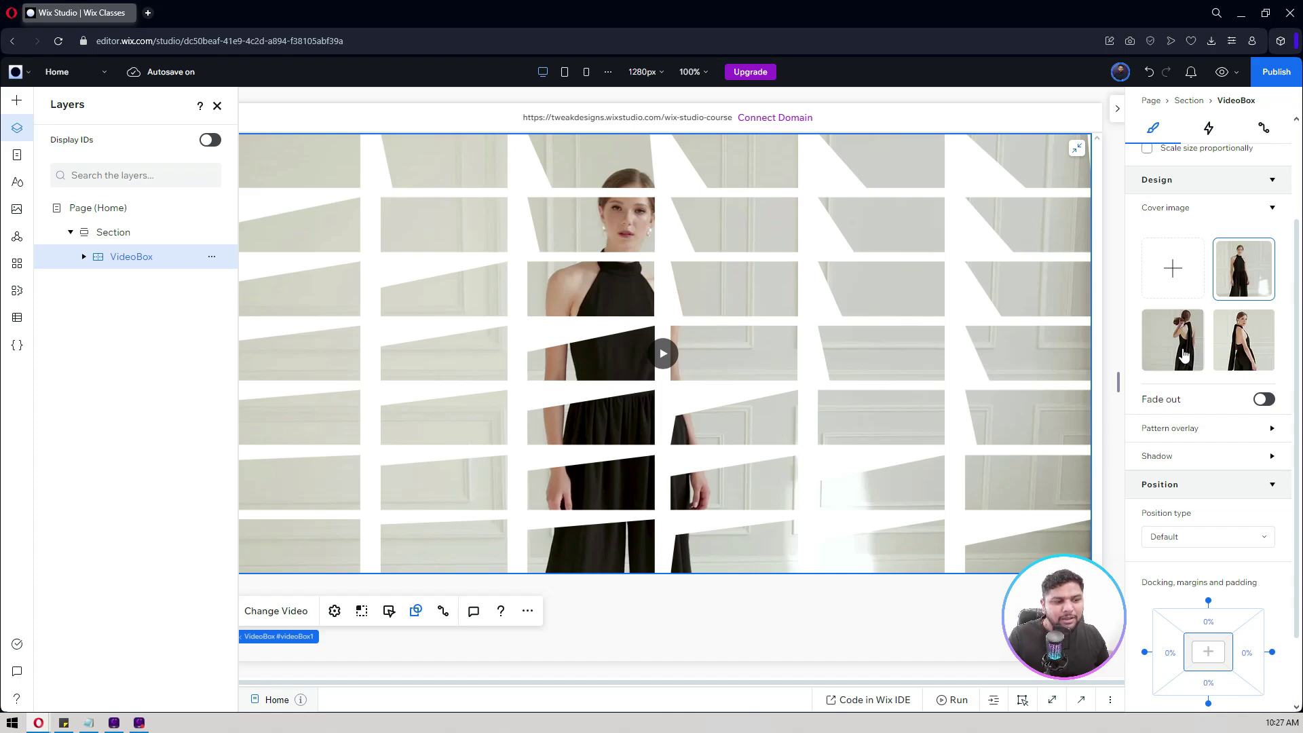
# Step: Preview alternative cover images, keep the original, and turn on Fade out
pyautogui.click(1184, 353)
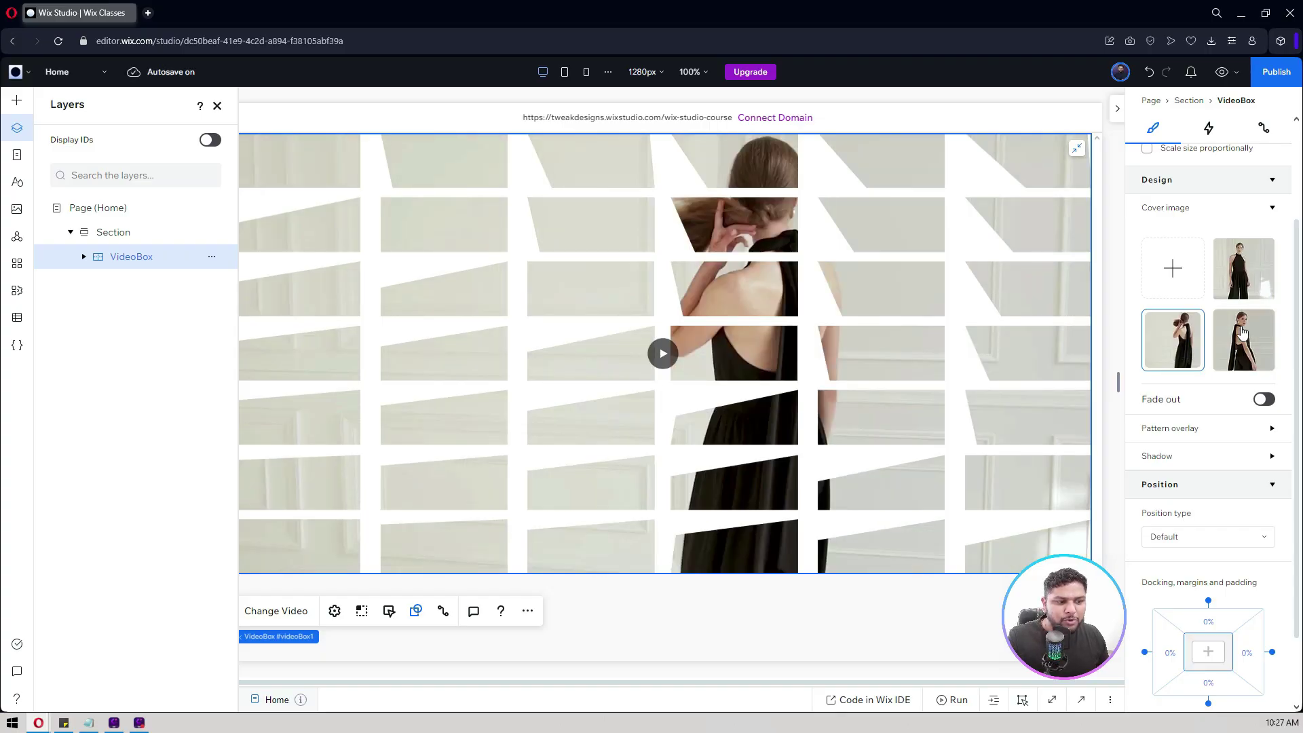
pyautogui.click(1242, 333)
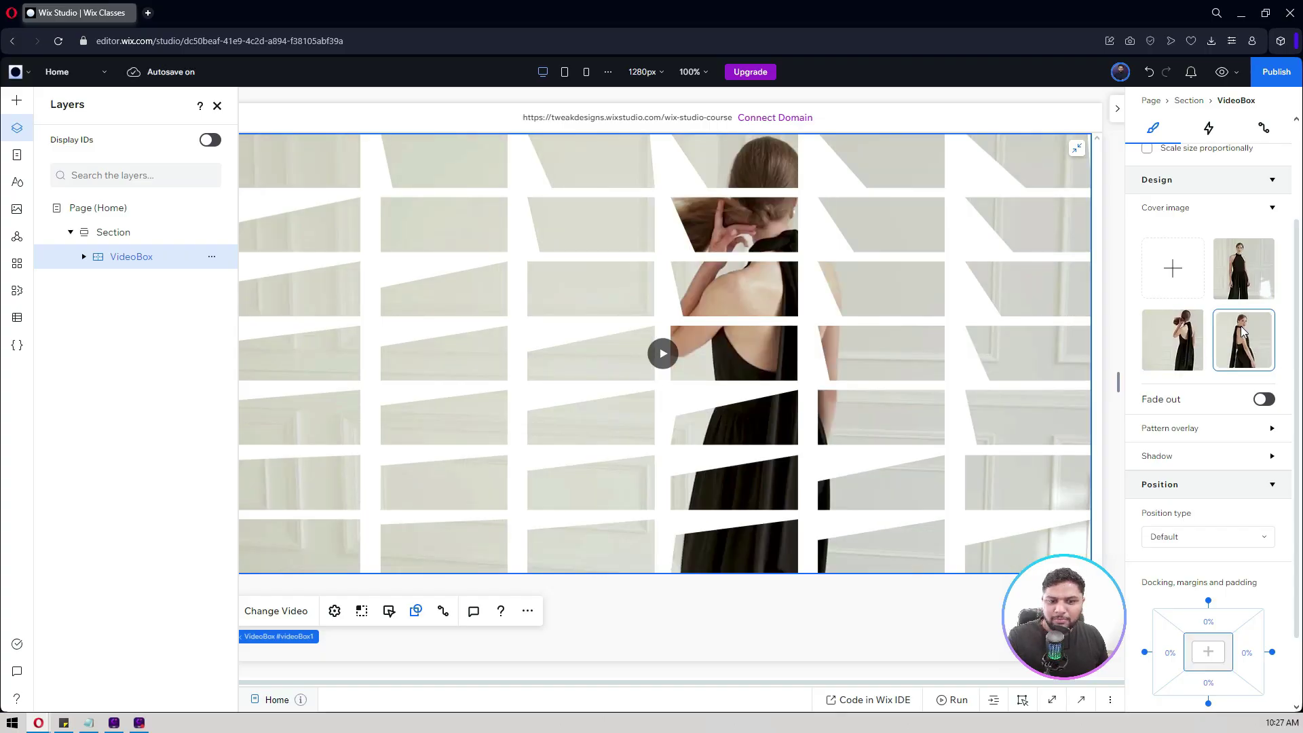
pyautogui.click(1235, 288)
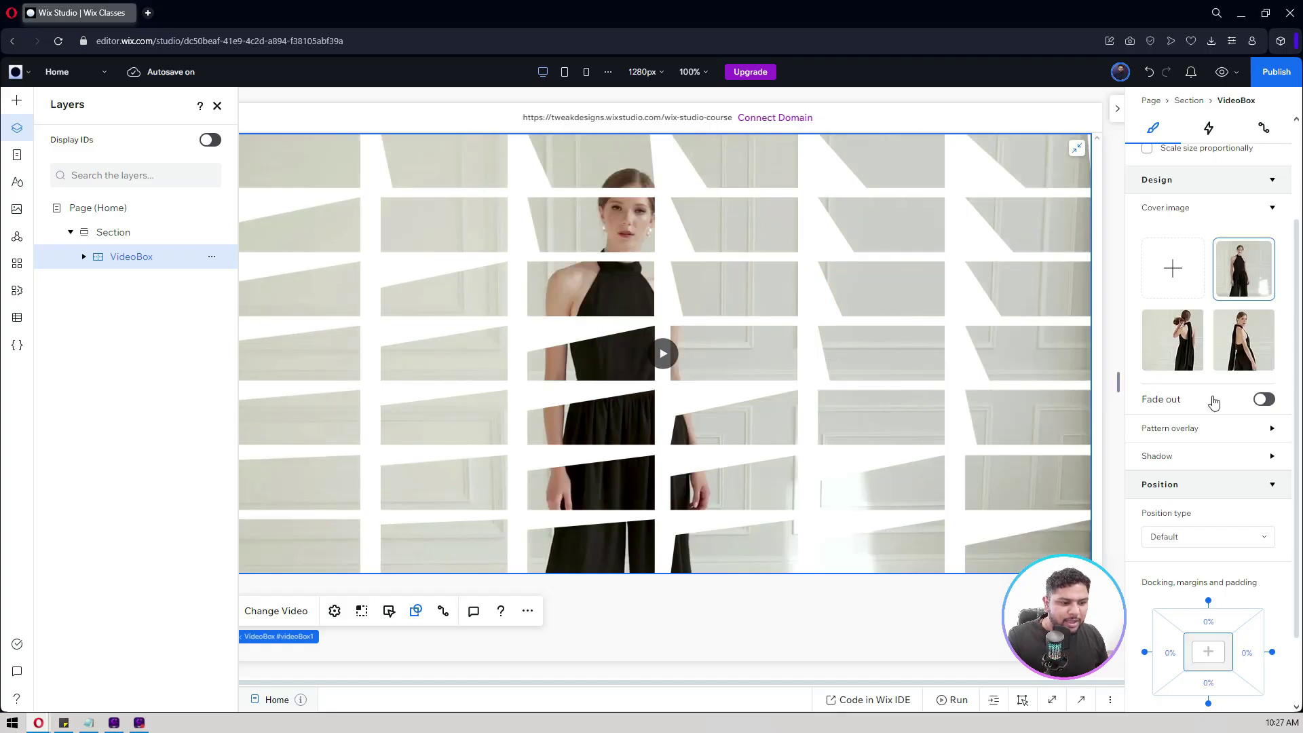
pyautogui.click(1262, 402)
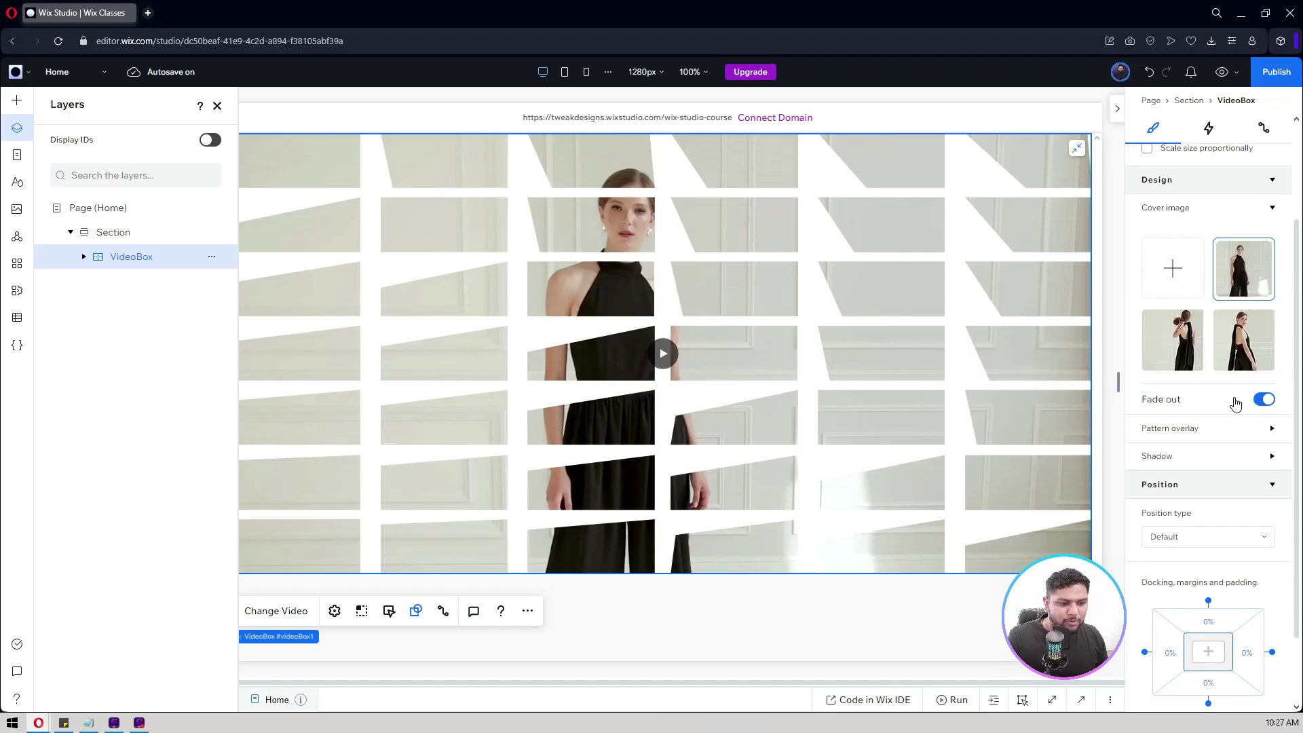
pyautogui.scroll(-1, 1234, 404)
pyautogui.moveTo(1201, 428)
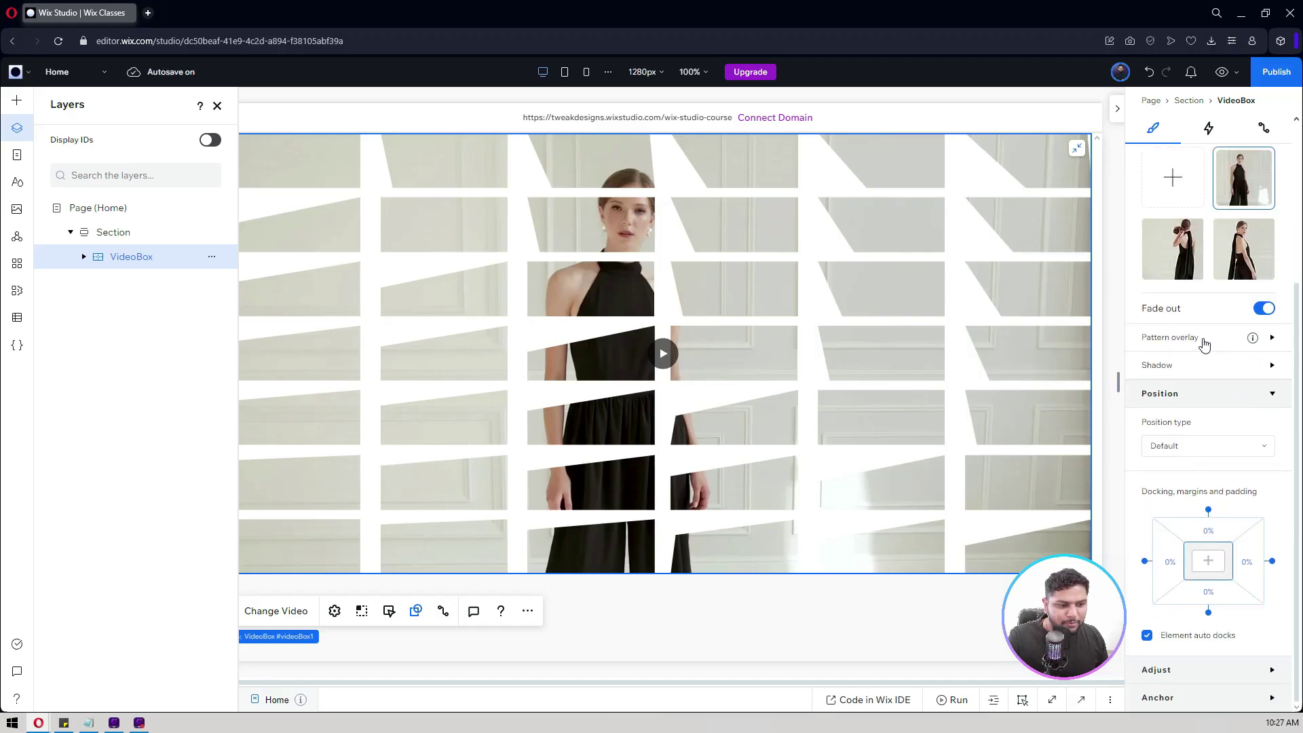
# Step: Inspect pattern overlay and shadow options, leaving both off
pyautogui.click(1205, 346)
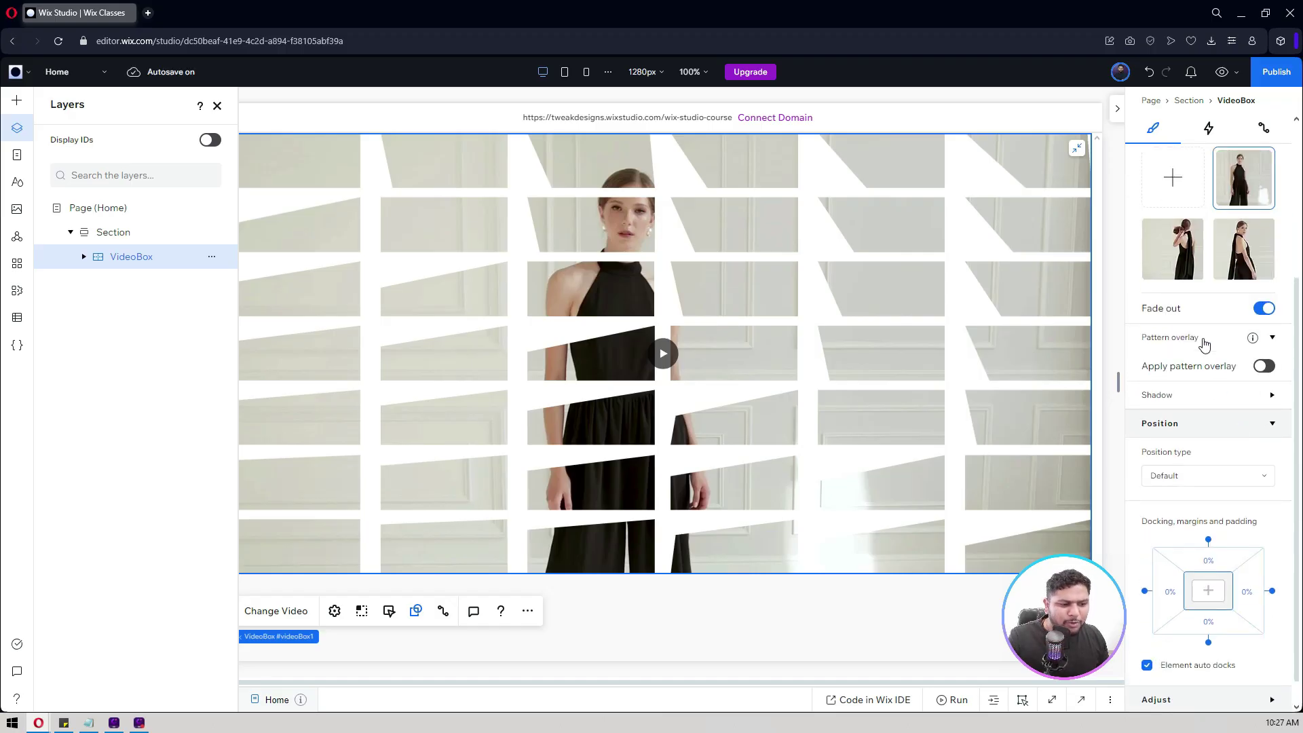
pyautogui.click(1204, 342)
pyautogui.click(1176, 368)
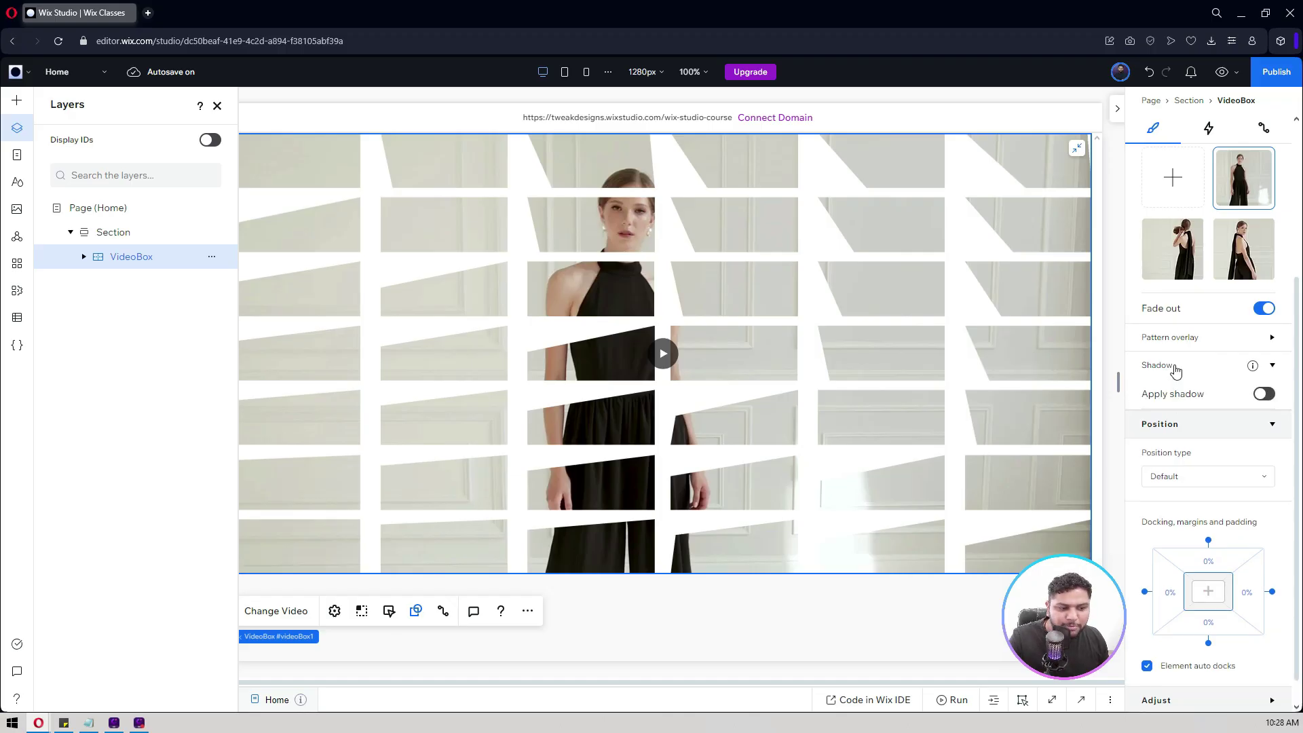
pyautogui.click(1176, 368)
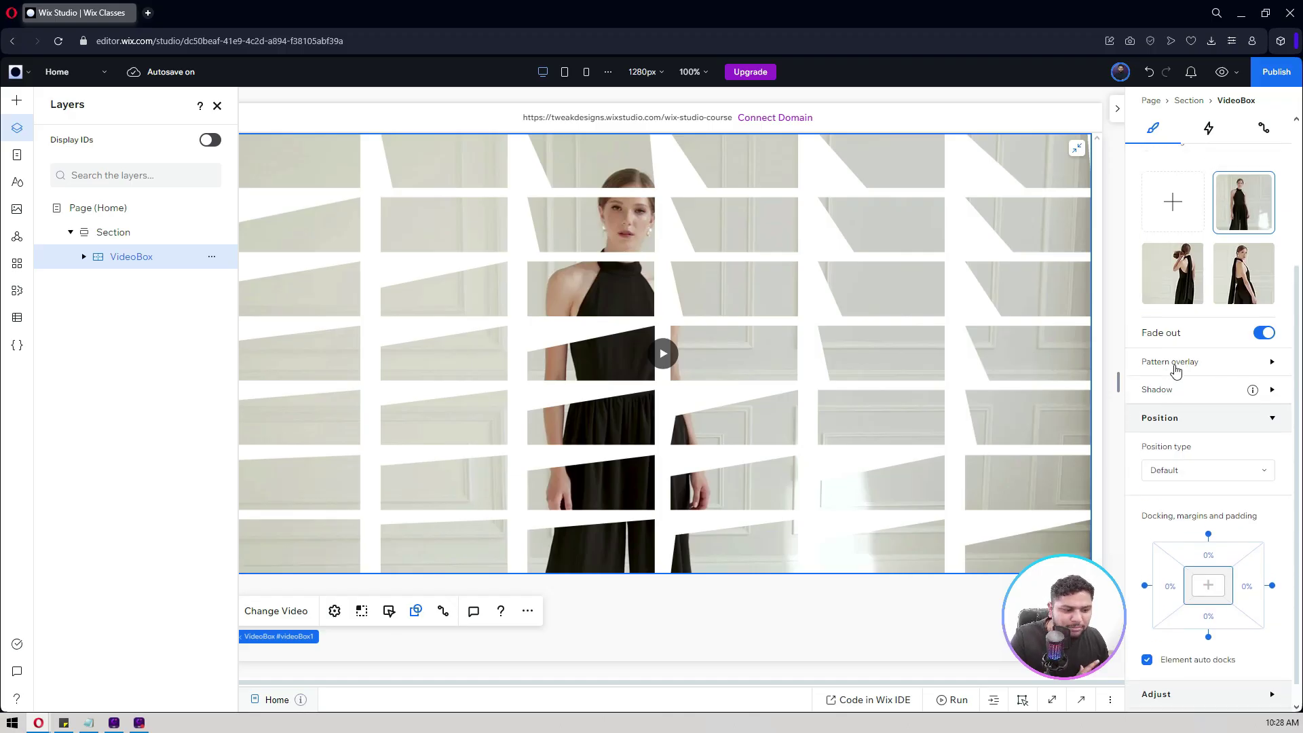
pyautogui.scroll(2, 1171, 357)
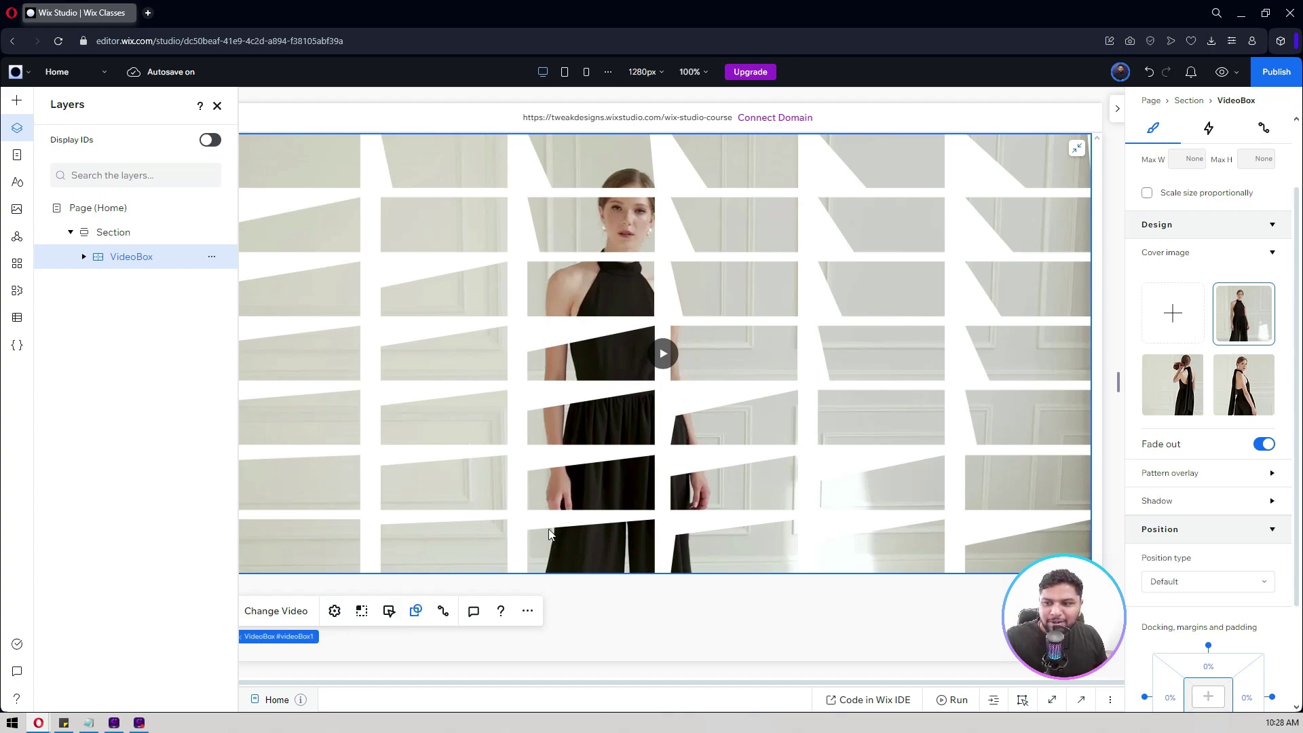
pyautogui.click(1220, 73)
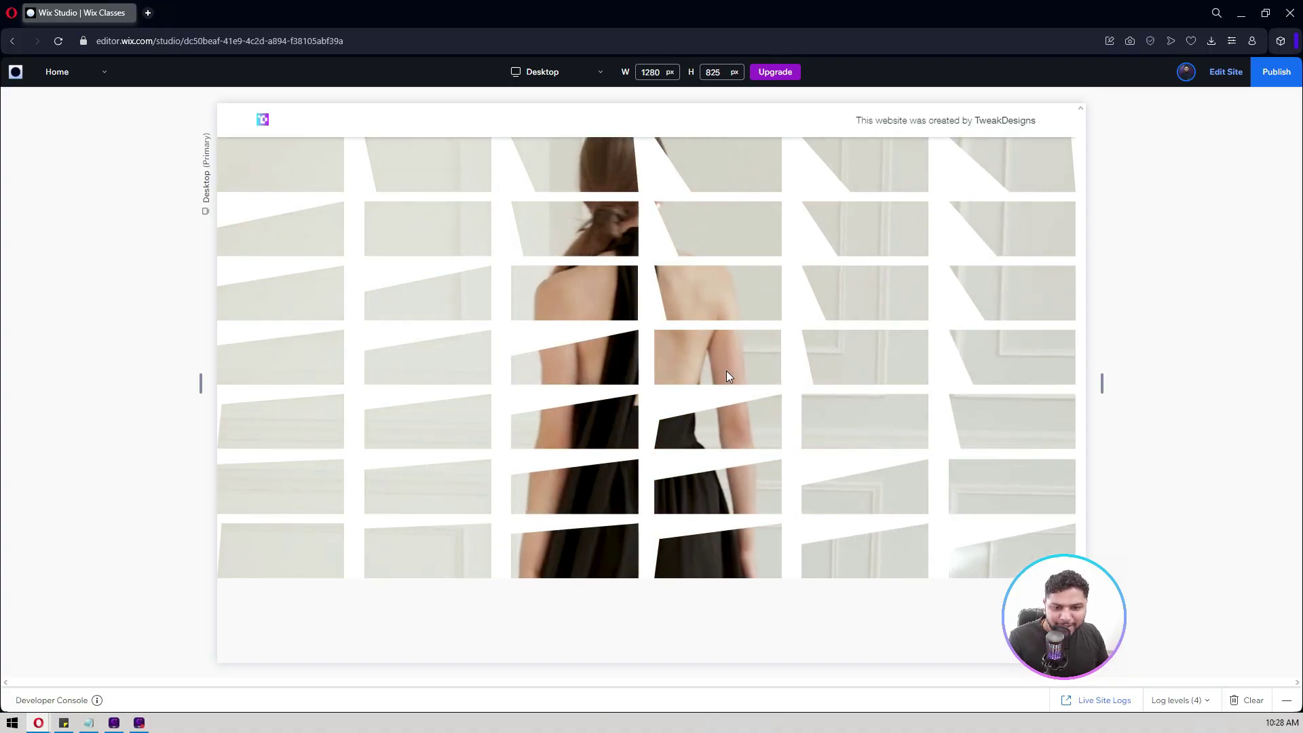
pyautogui.click(1225, 71)
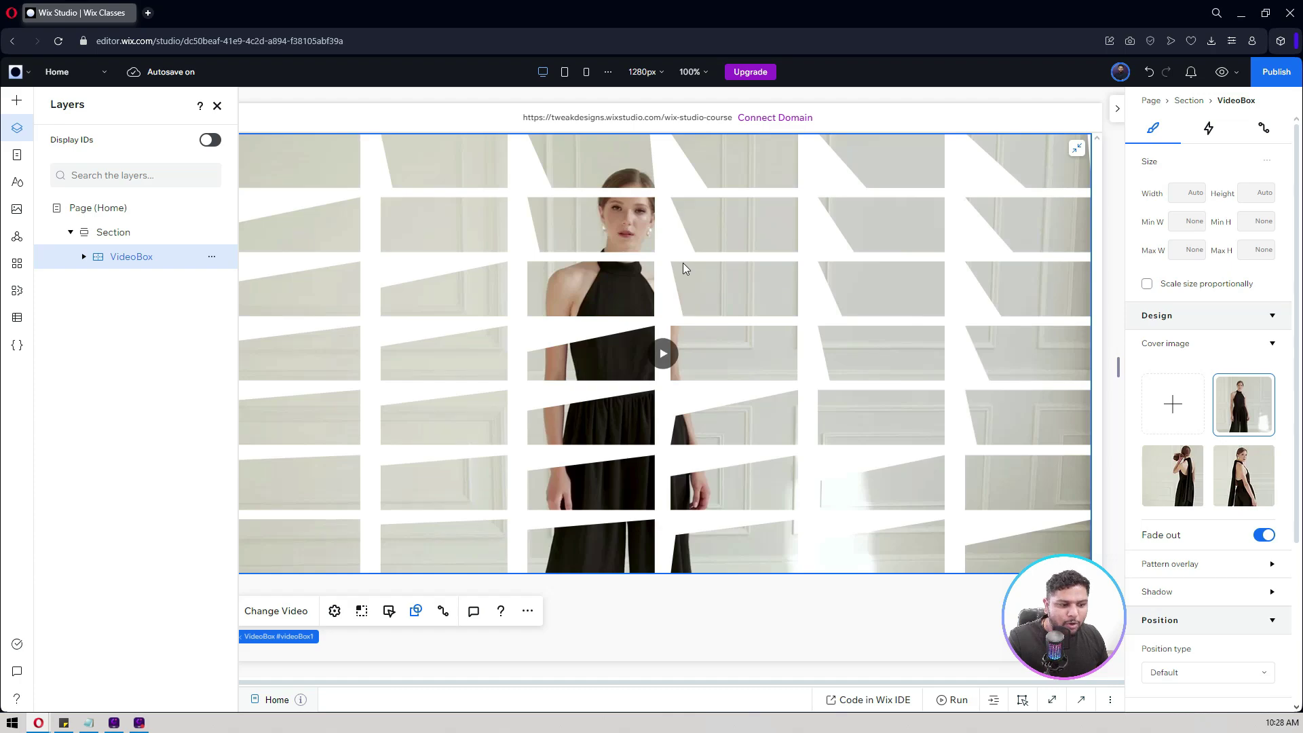
pyautogui.scroll(-1, 1186, 225)
pyautogui.scroll(-2, 1186, 224)
pyautogui.scroll(2, 1185, 224)
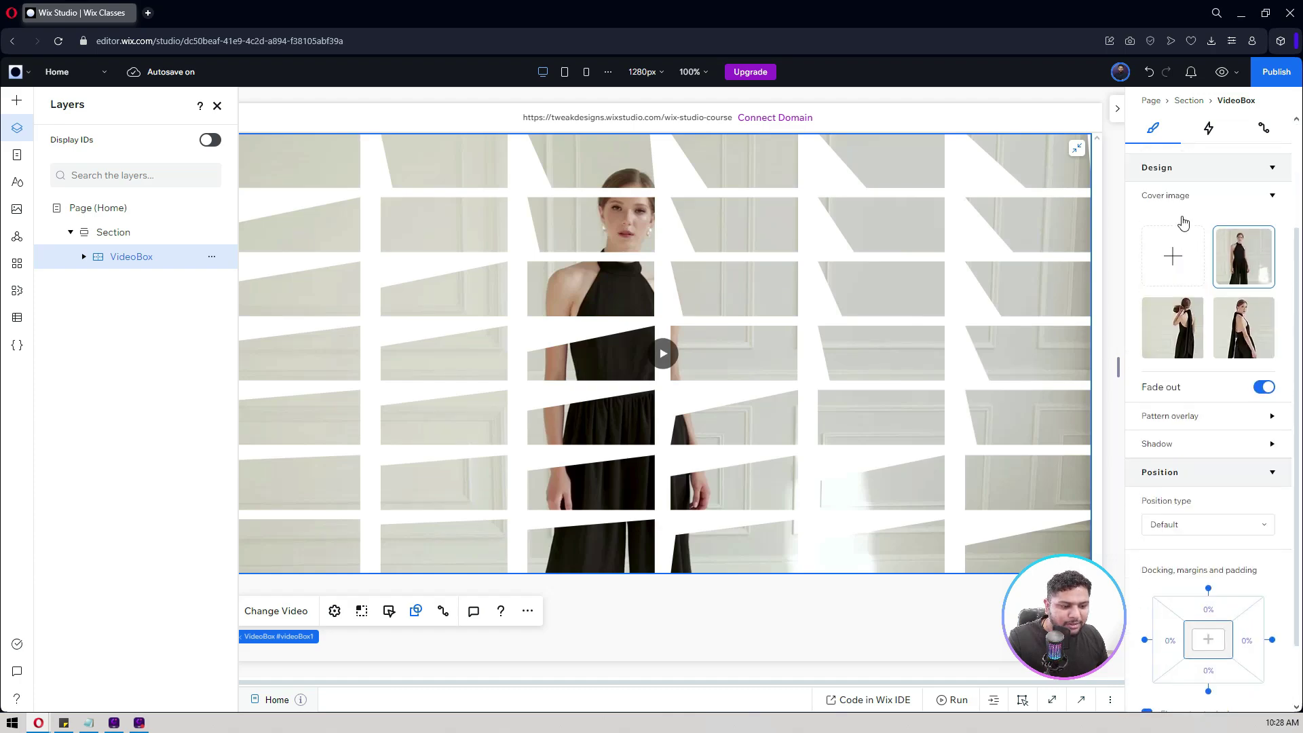
pyautogui.scroll(1, 1184, 223)
pyautogui.scroll(-2, 1183, 222)
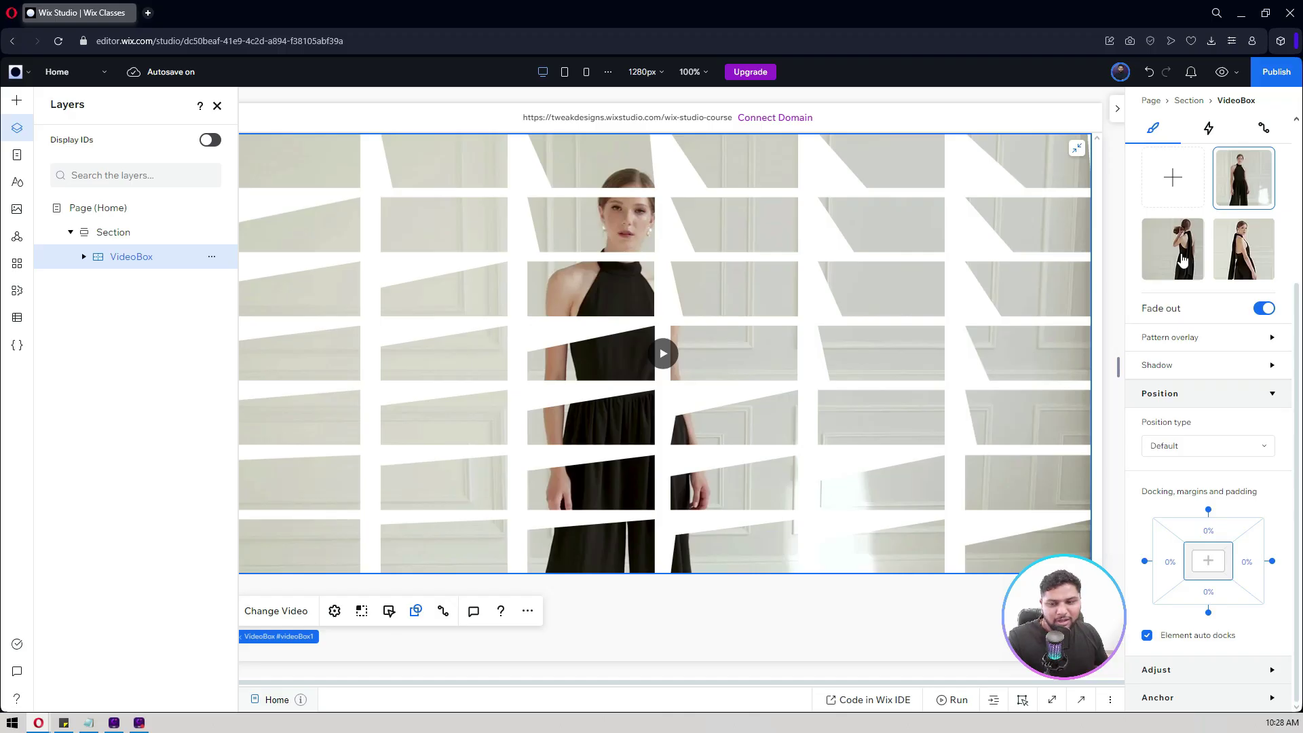
# Step: Select the play button and give it the dark blue theme fill colour
pyautogui.click(83, 257)
pyautogui.click(153, 281)
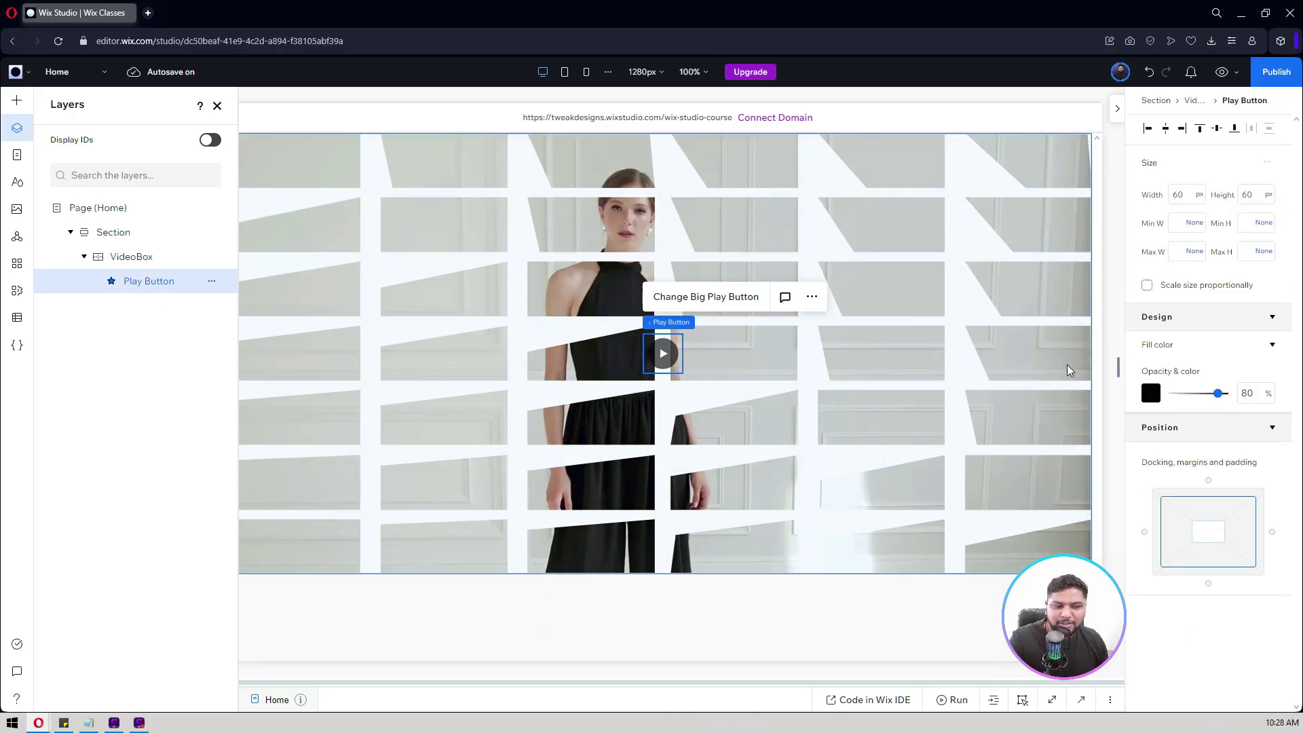
pyautogui.click(1152, 397)
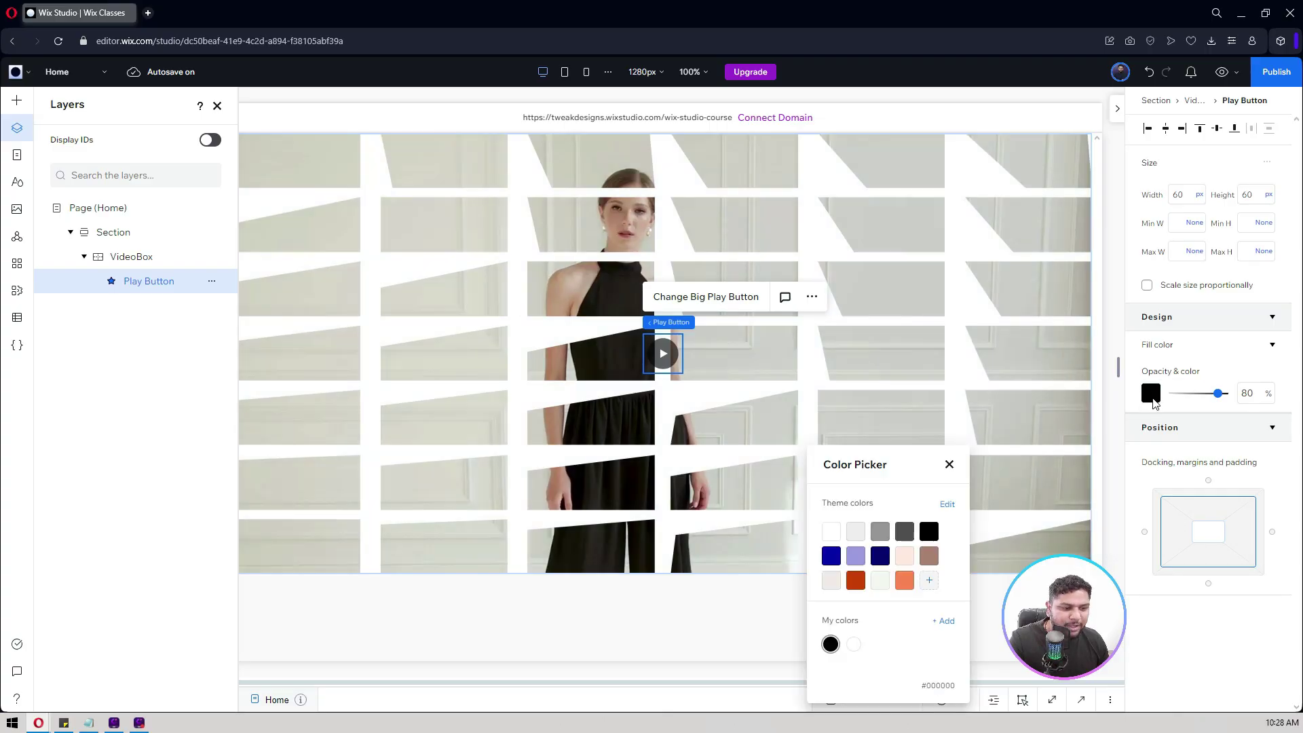
pyautogui.click(906, 558)
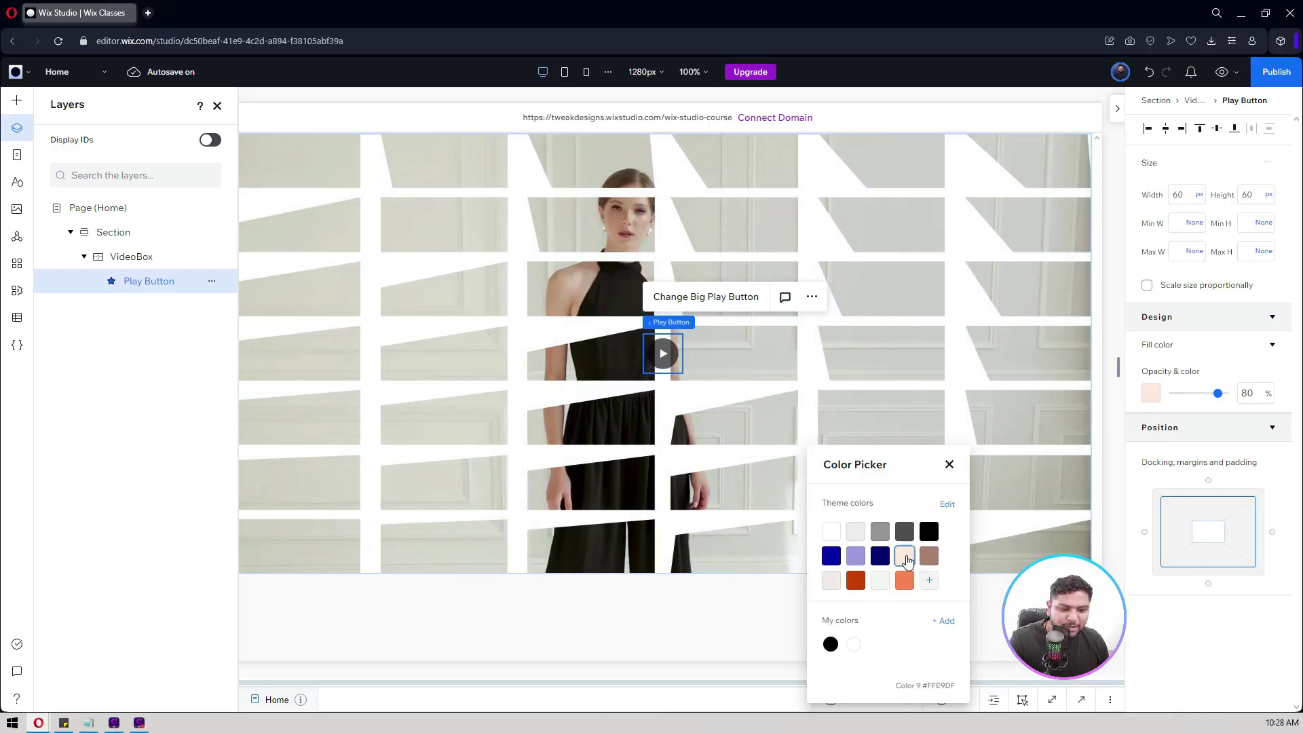
pyautogui.click(856, 580)
pyautogui.click(832, 556)
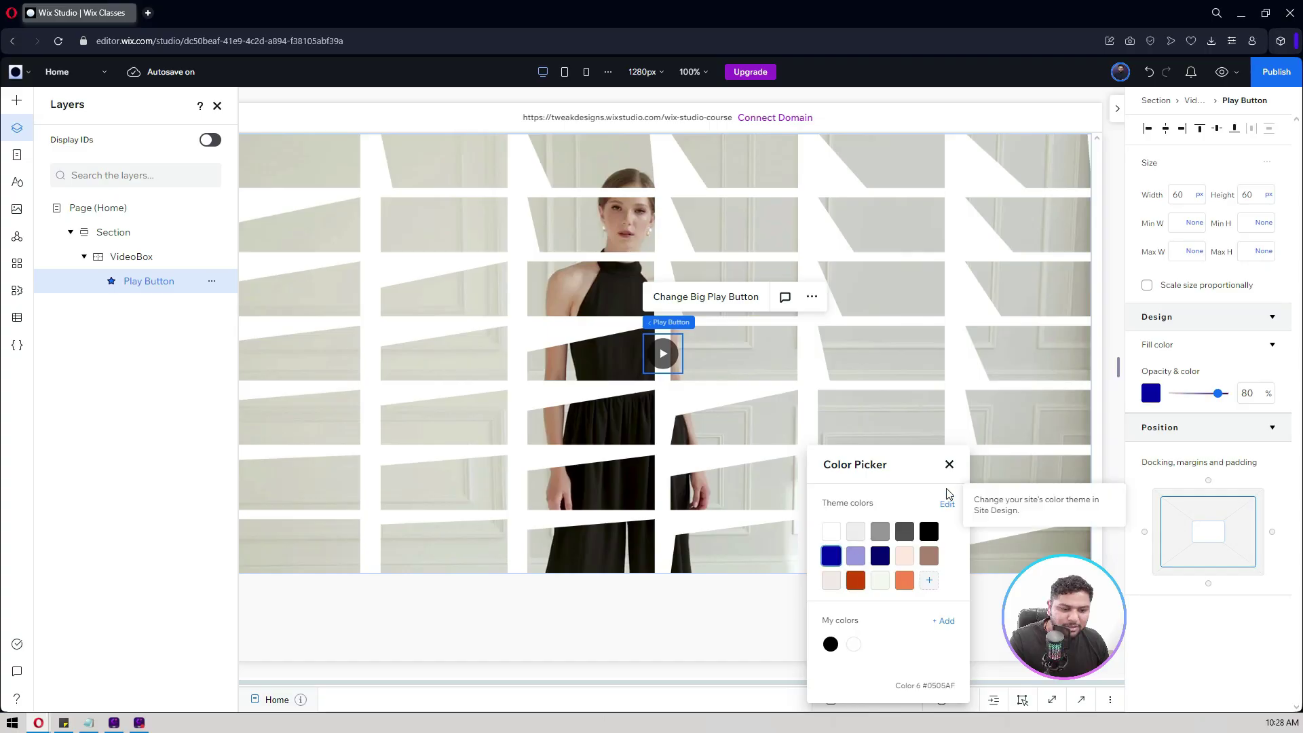
pyautogui.click(948, 464)
# Step: Set the play button fill opacity to 100%
pyautogui.click(1267, 400)
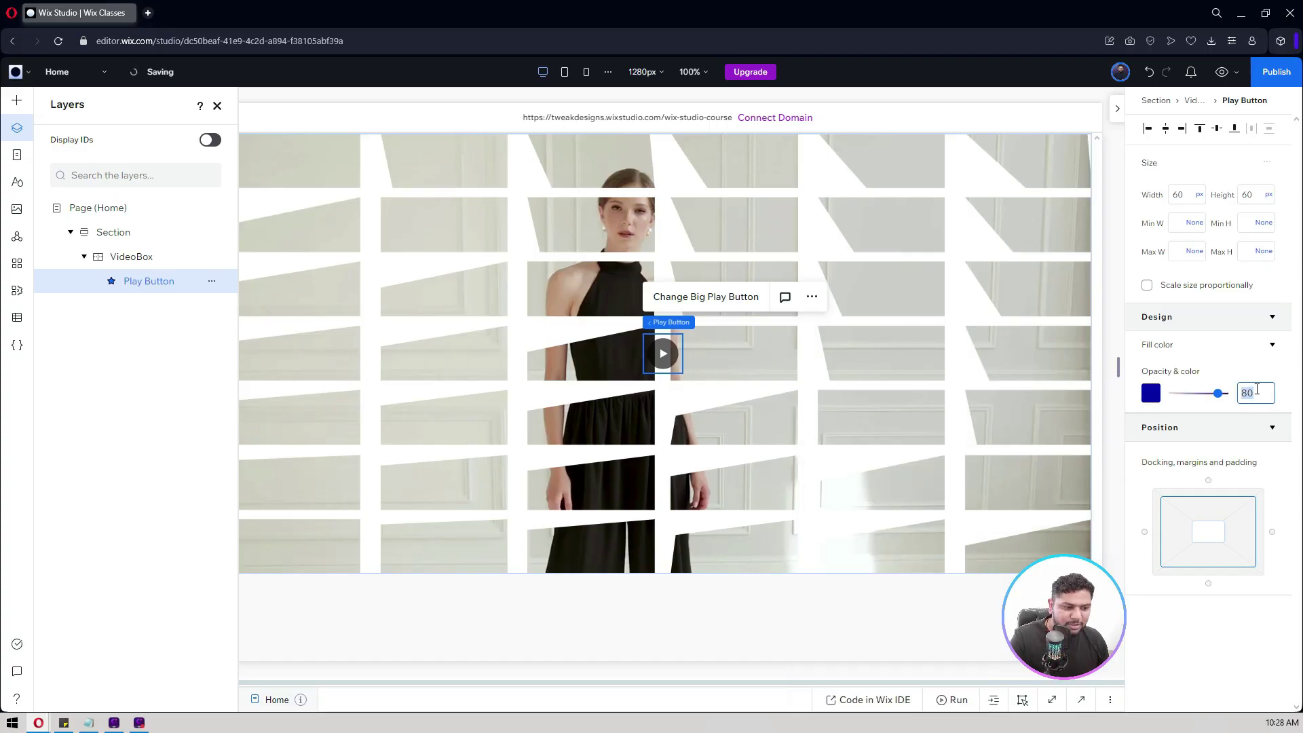
pyautogui.write('10')
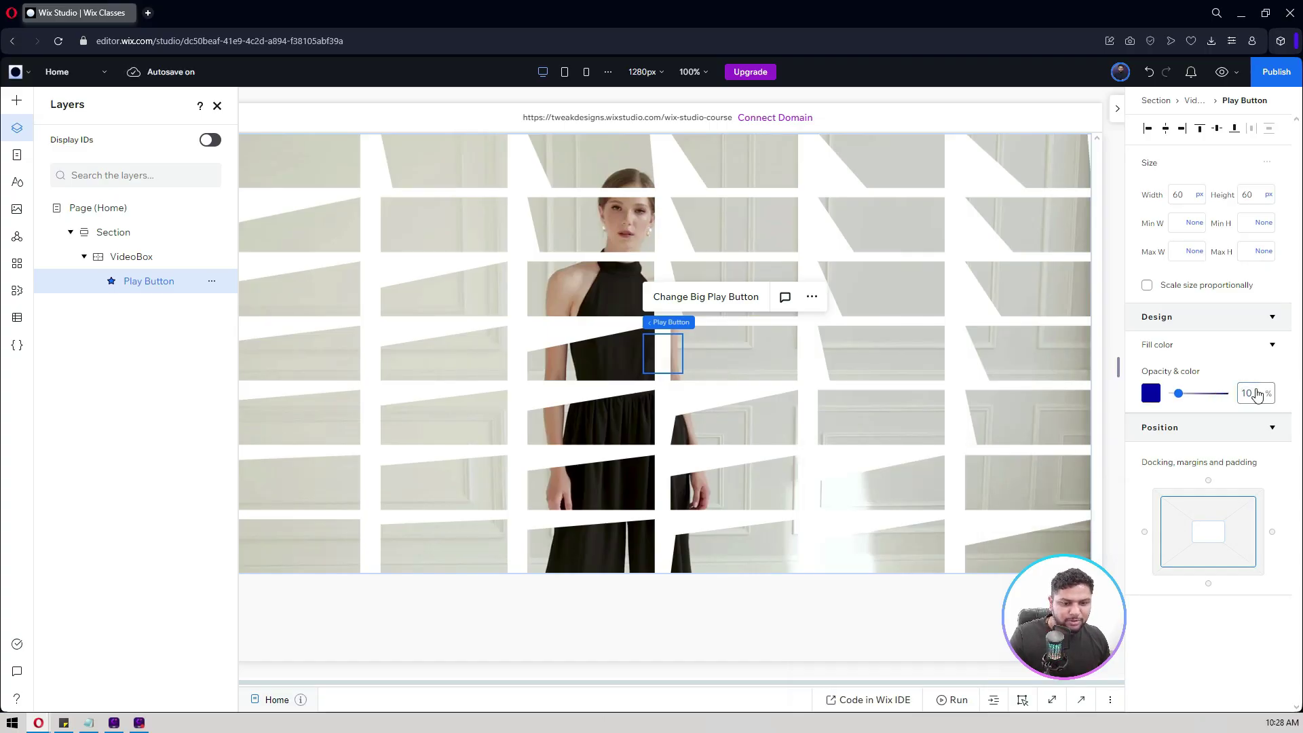
pyautogui.click(1256, 393)
pyautogui.write('10')
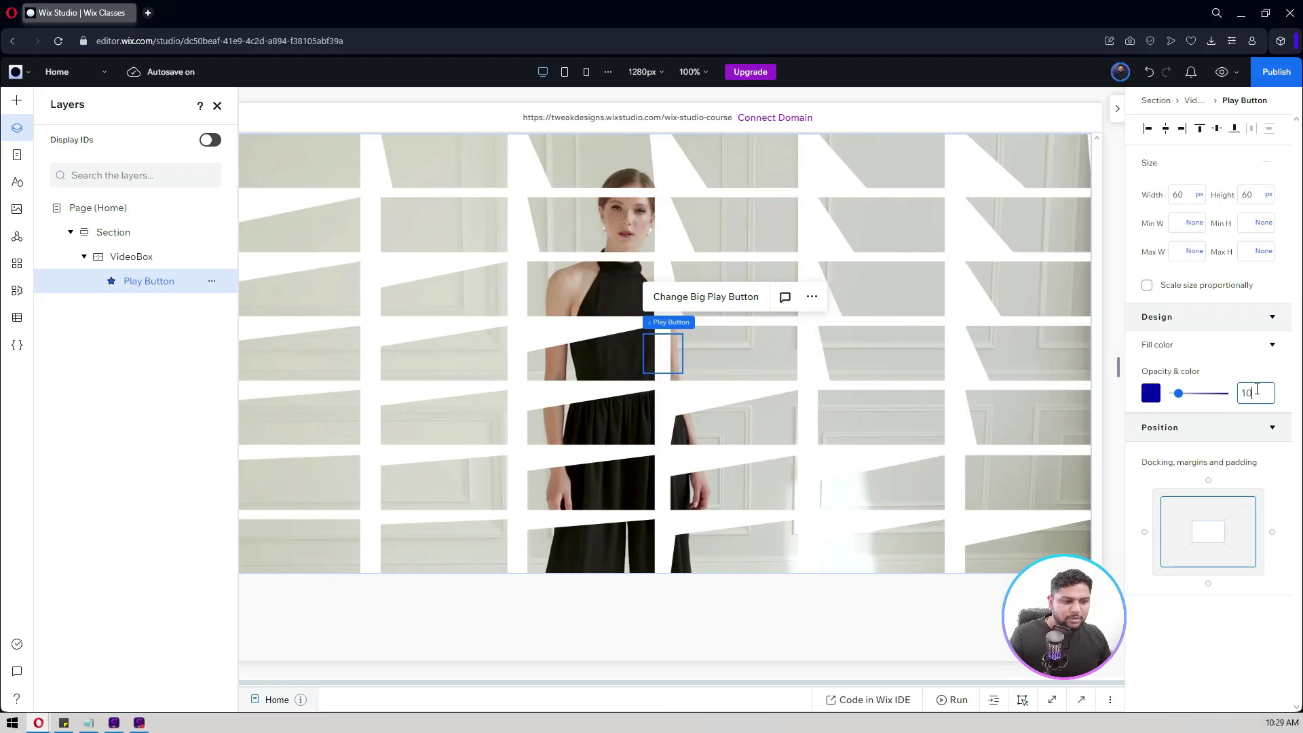
pyautogui.write('0')
pyautogui.press('Return')
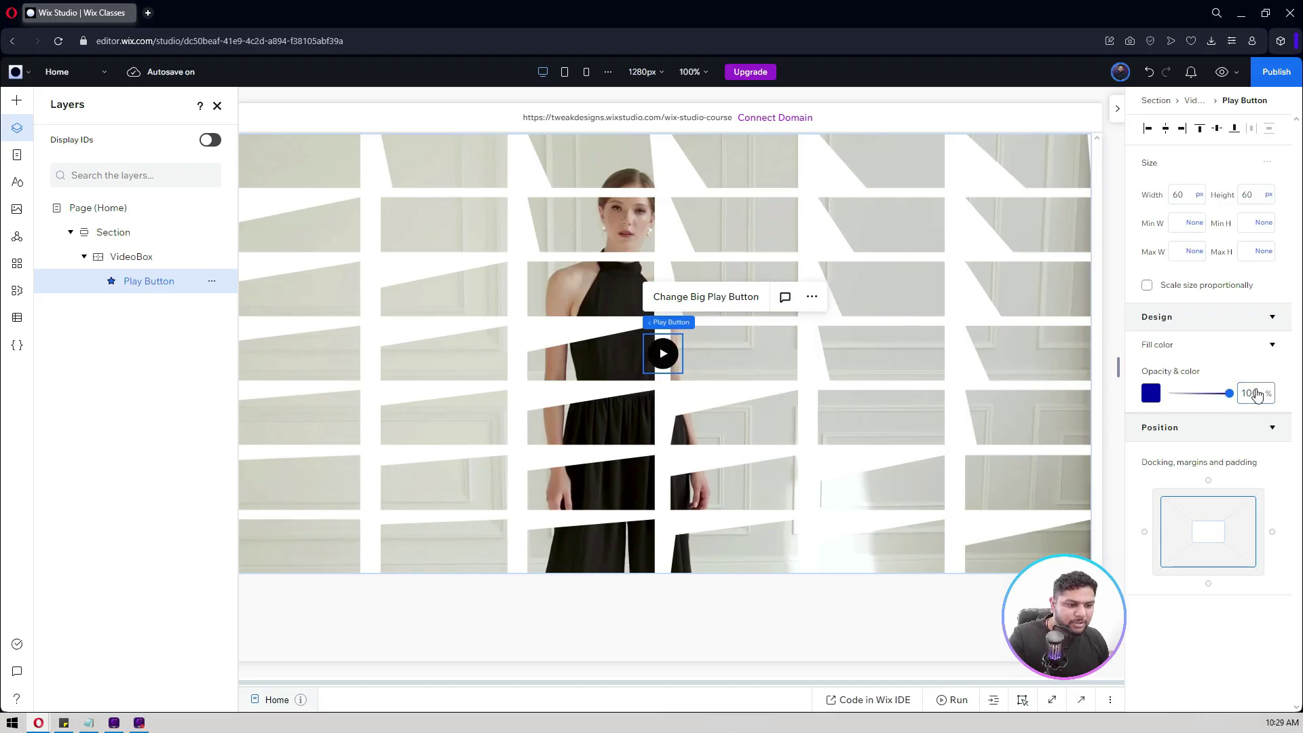
pyautogui.click(1217, 347)
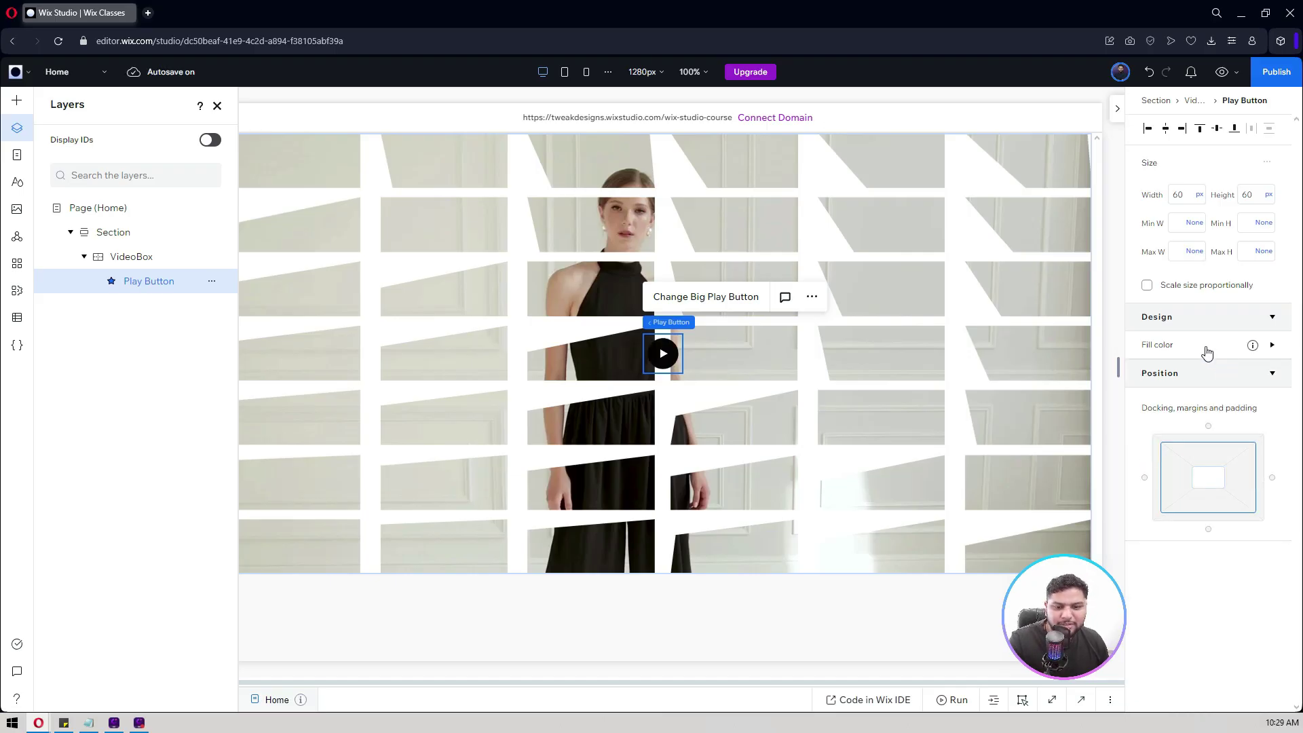
# Step: Change the big play button to the plain triangle icon
pyautogui.click(695, 299)
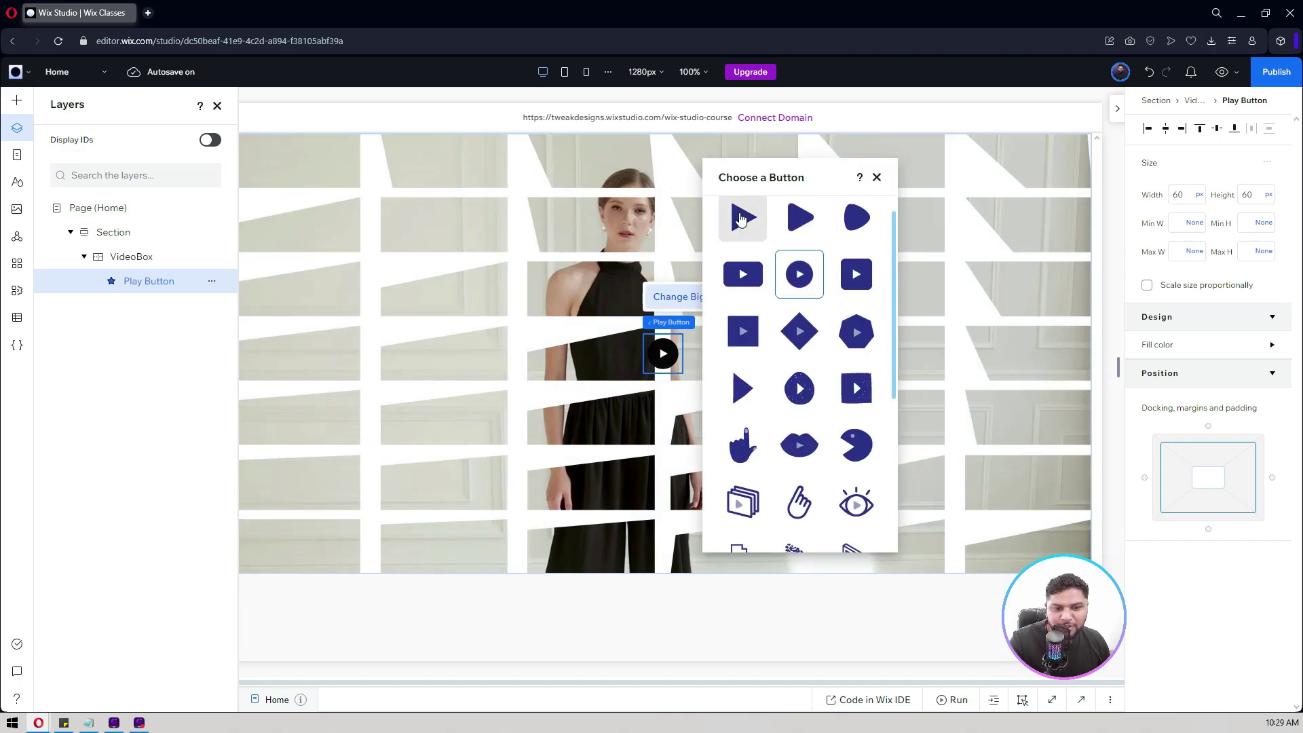
pyautogui.click(795, 339)
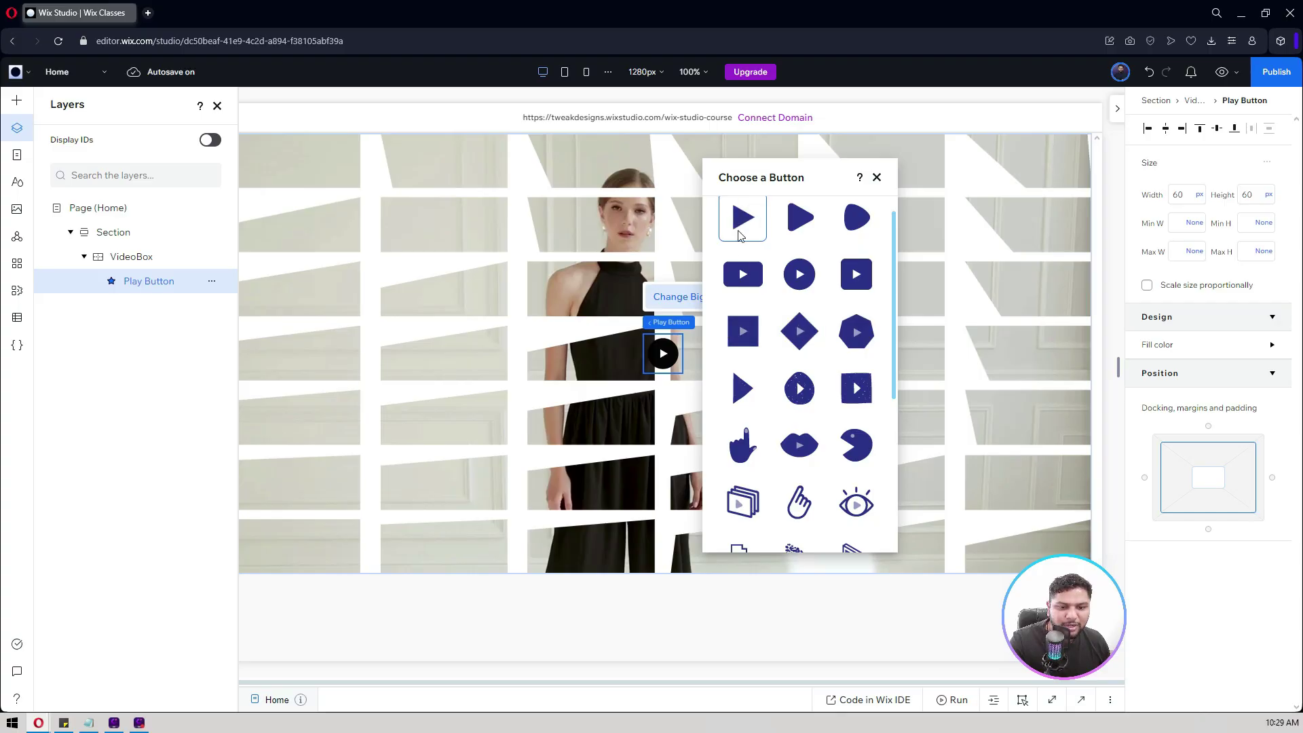
pyautogui.click(876, 177)
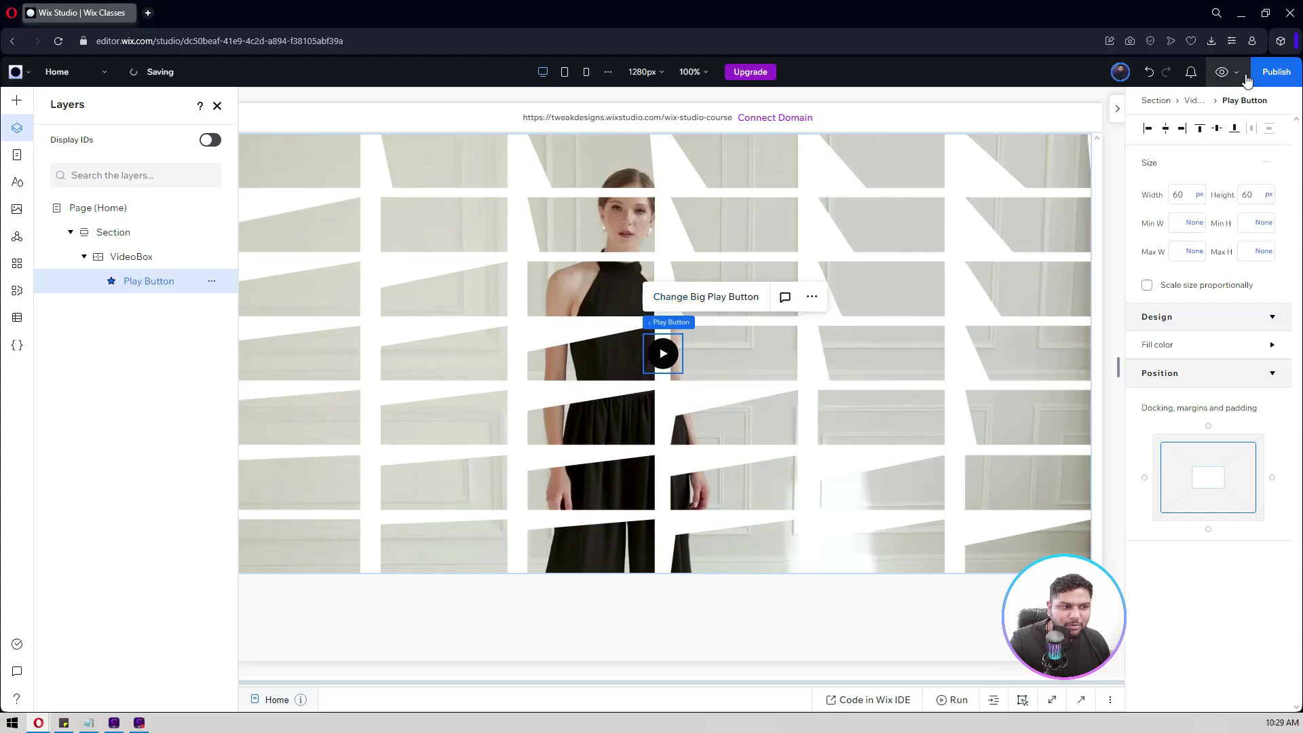
pyautogui.click(1224, 76)
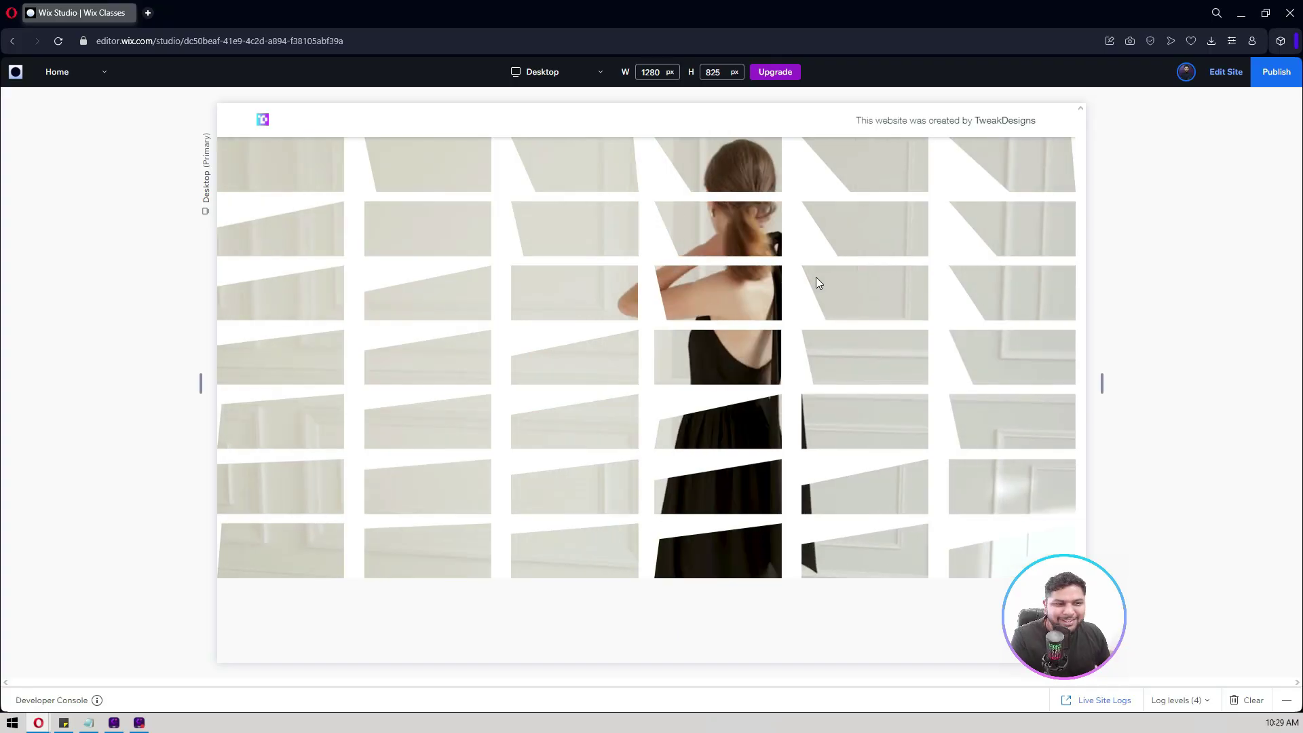
pyautogui.click(1225, 72)
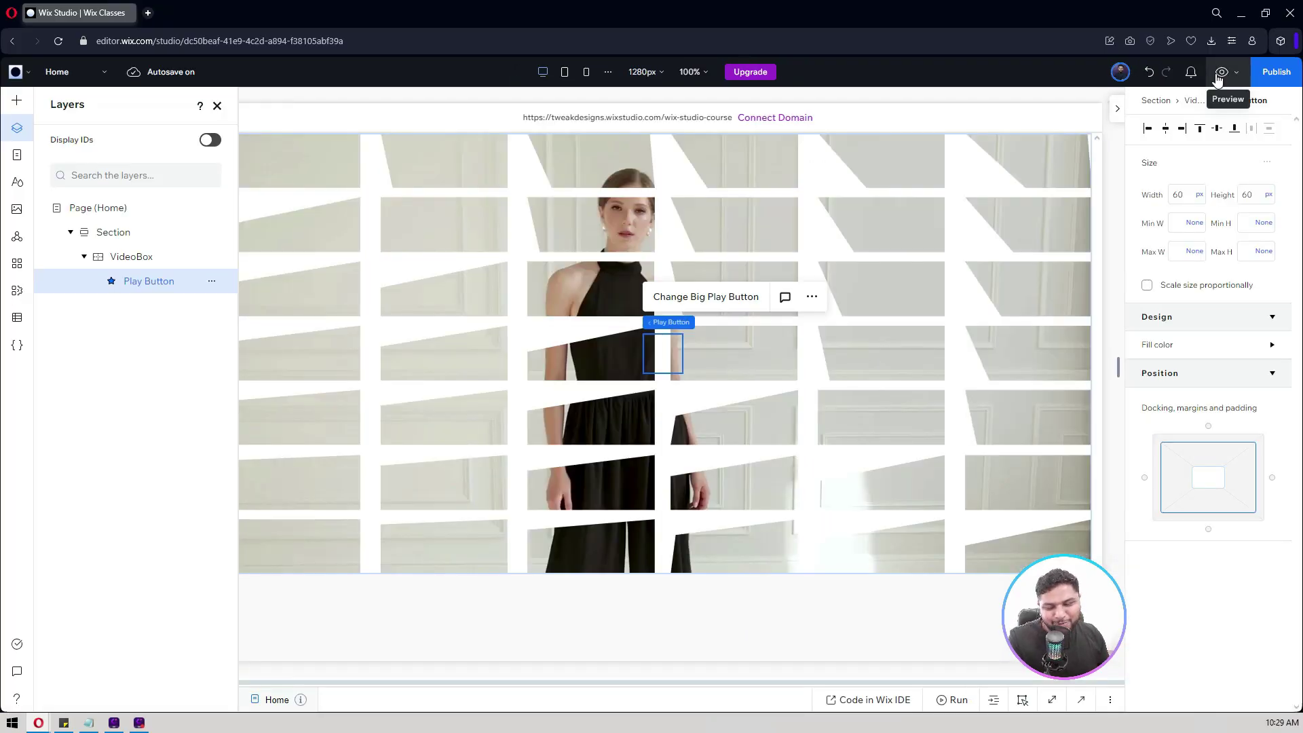
# Step: On the Tablet breakpoint, set the video section height to 400 px
pyautogui.click(151, 261)
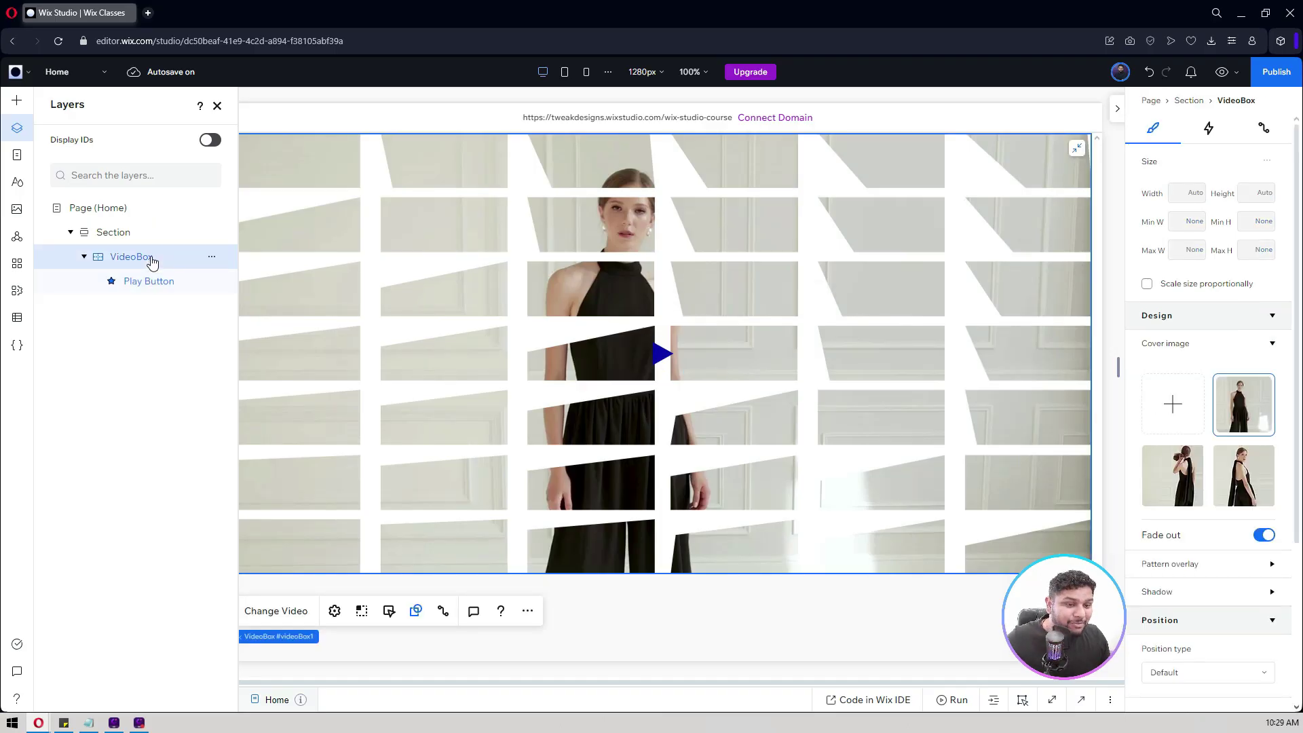
pyautogui.click(565, 72)
pyautogui.click(128, 232)
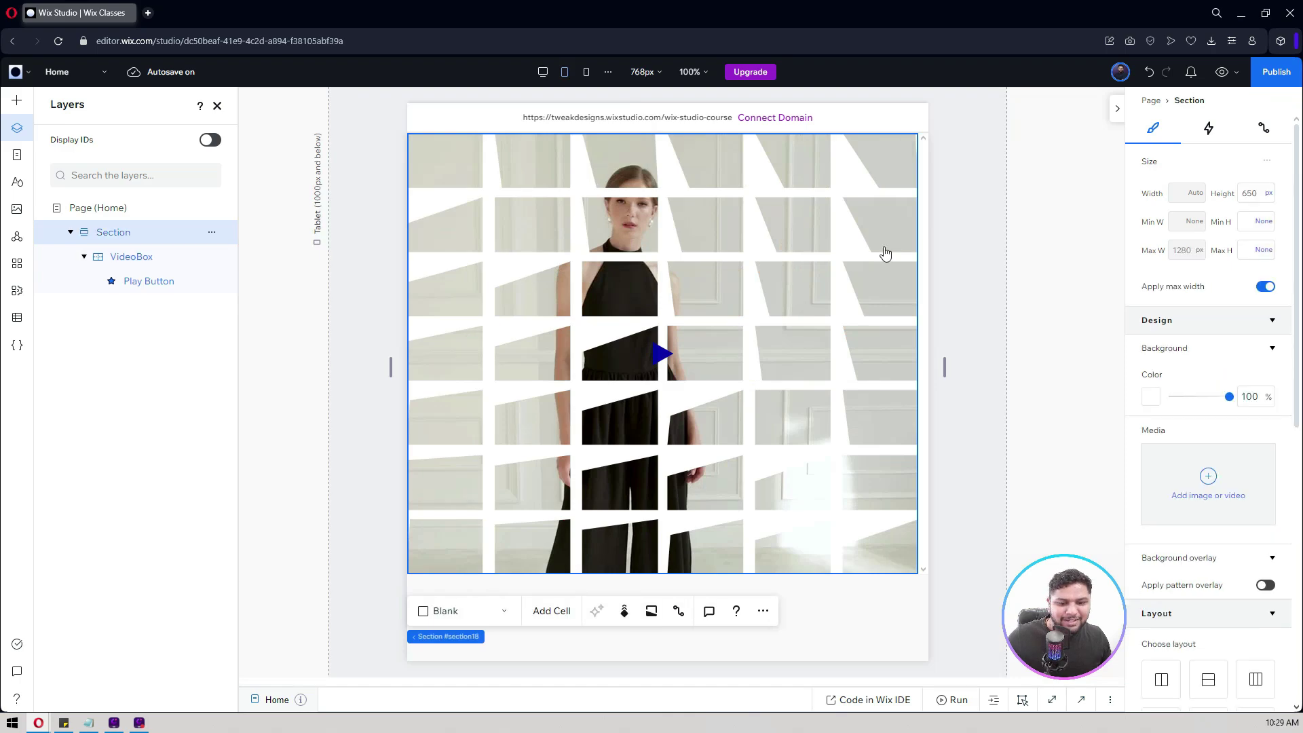
pyautogui.doubleClick(1261, 189)
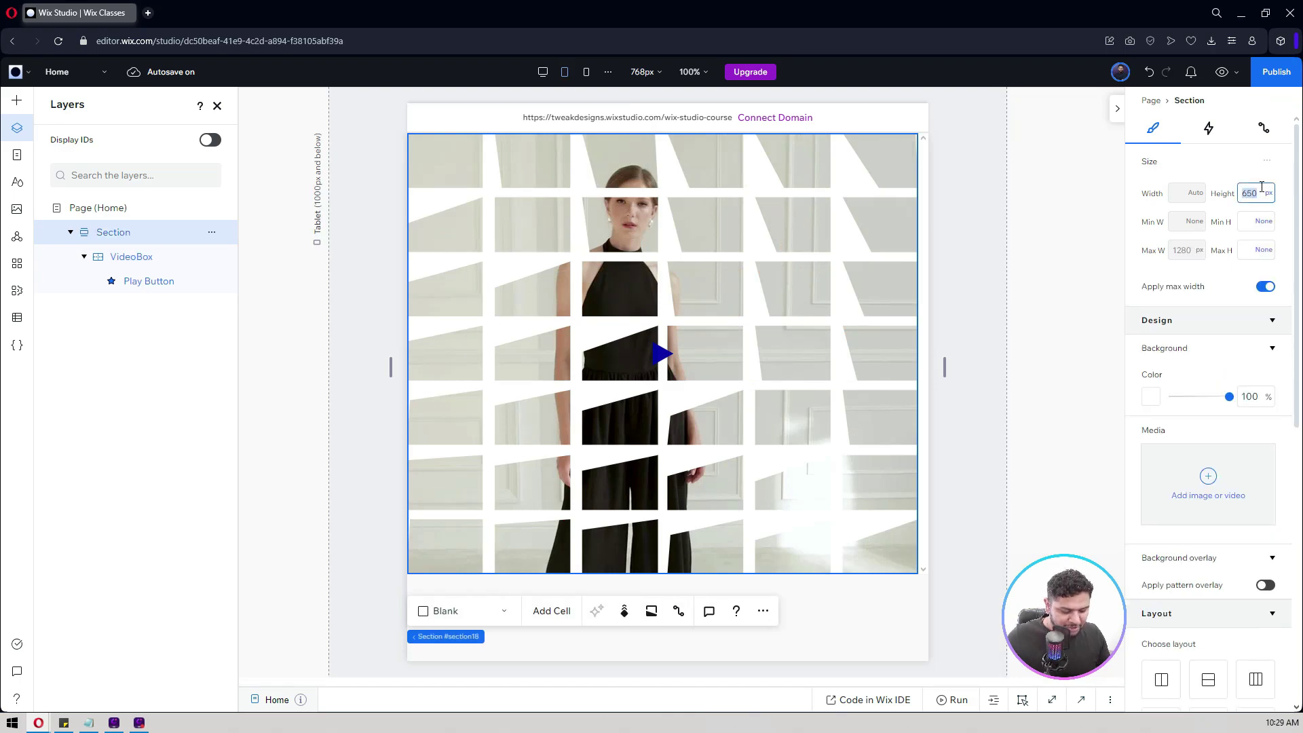
pyautogui.write('400')
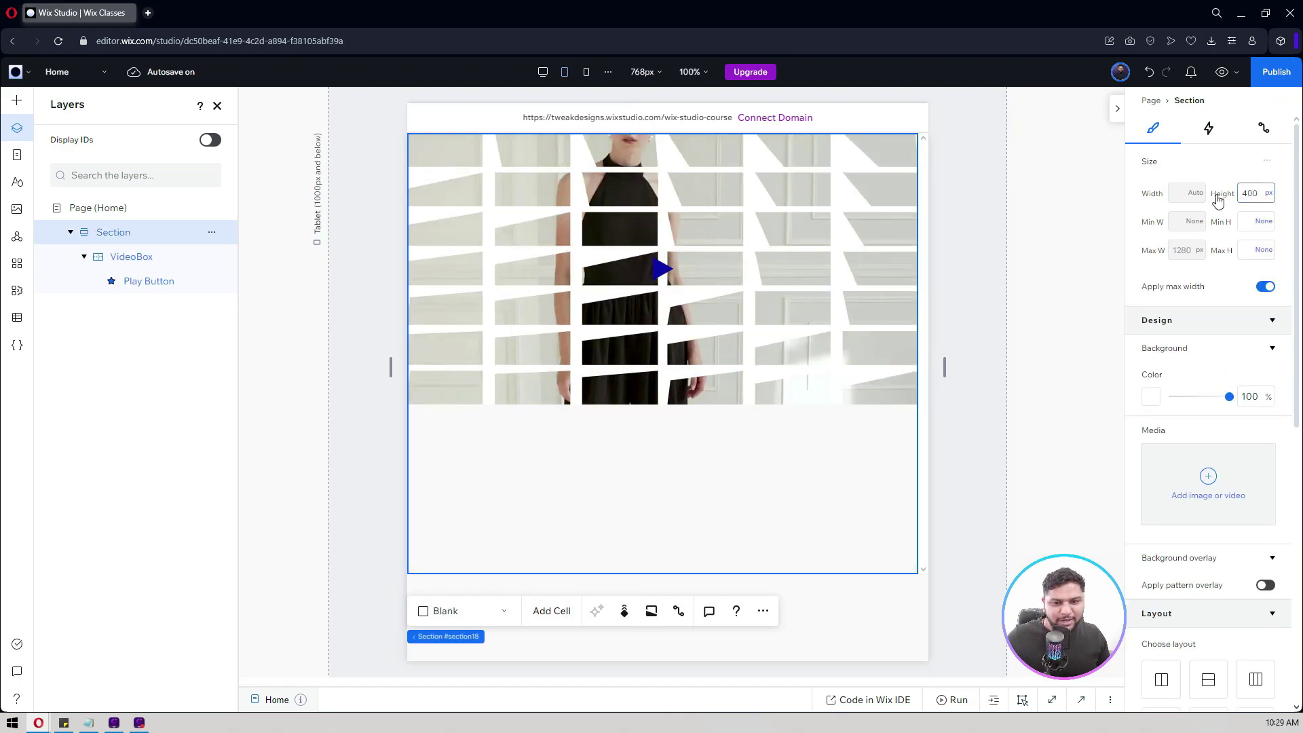
pyautogui.press('Return')
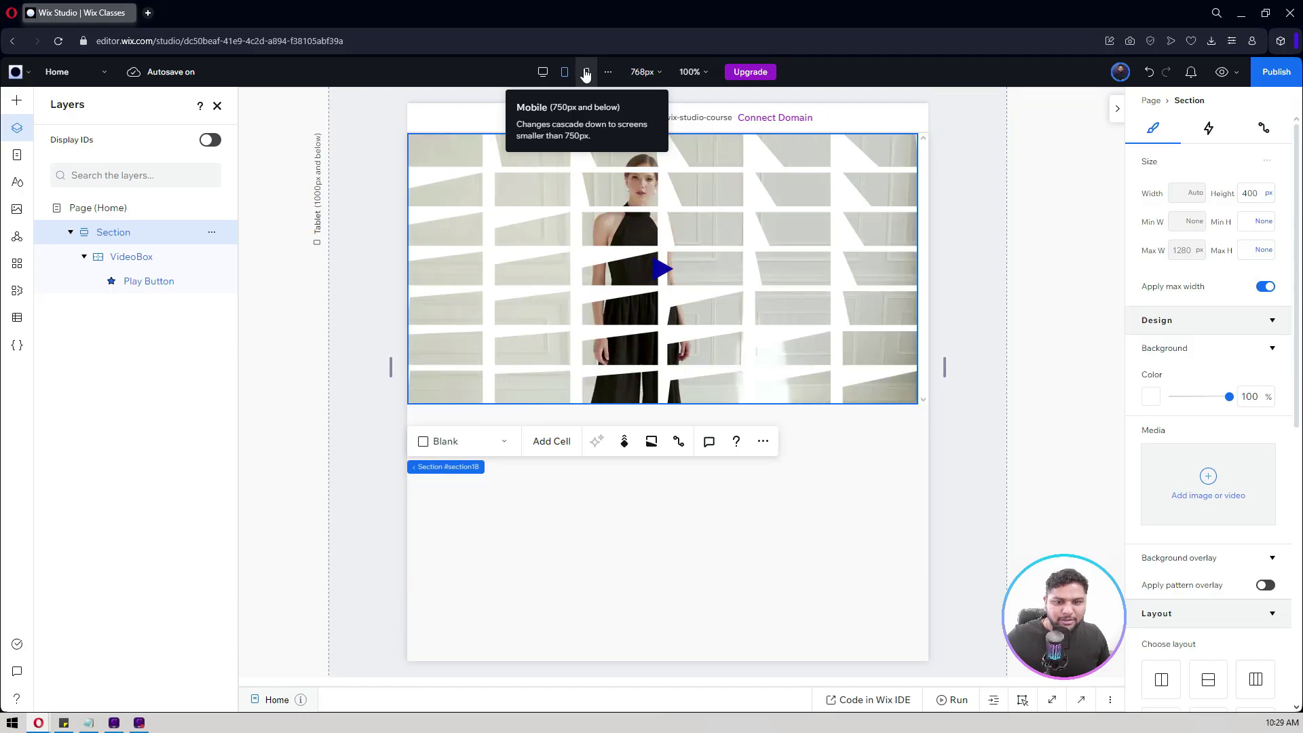
# Step: On the Mobile breakpoint, set the video section height to 300 px
pyautogui.click(586, 71)
pyautogui.click(1248, 193)
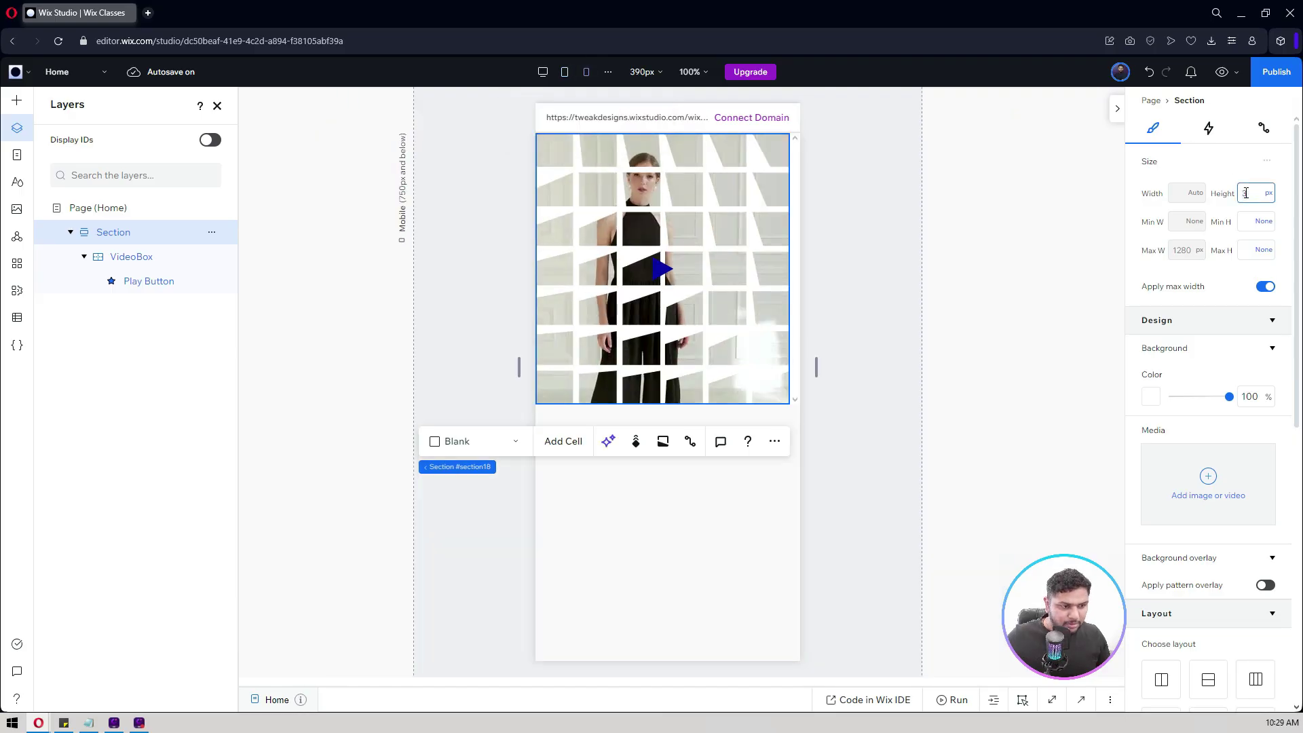
pyautogui.write('300')
pyautogui.press('Return')
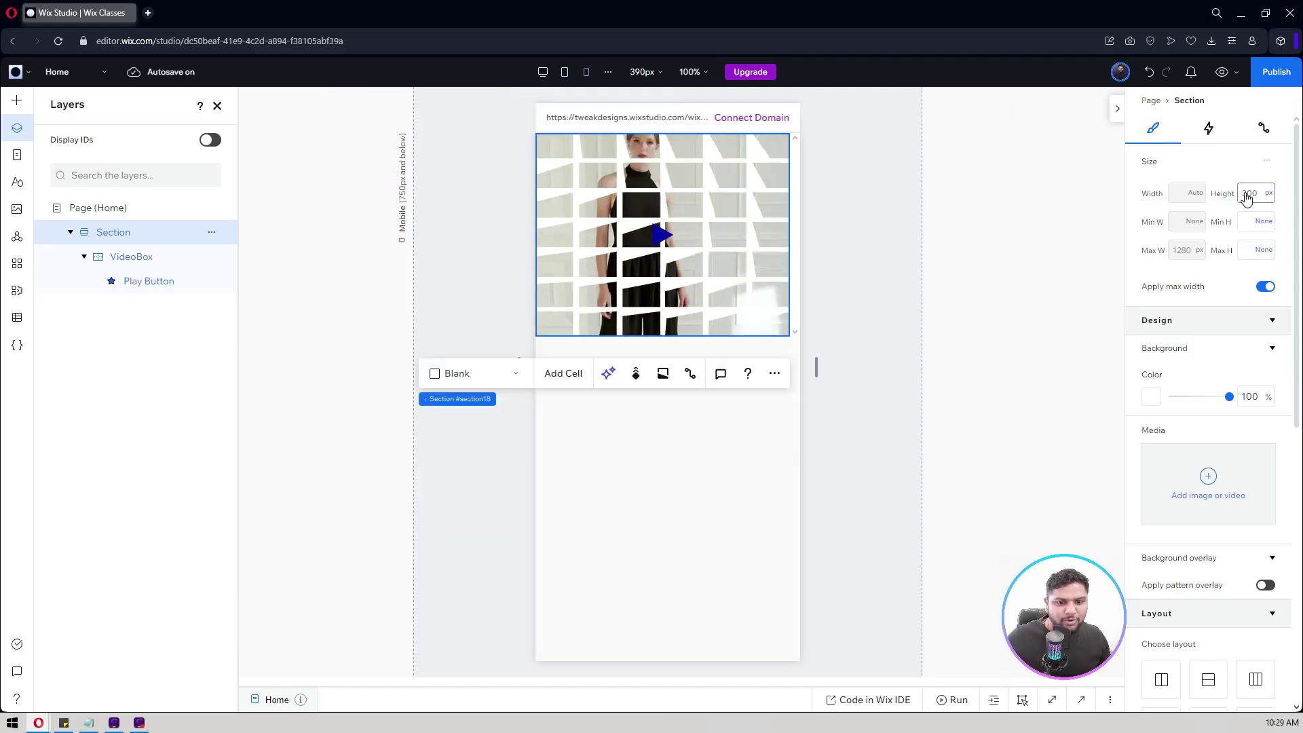
pyautogui.click(1248, 193)
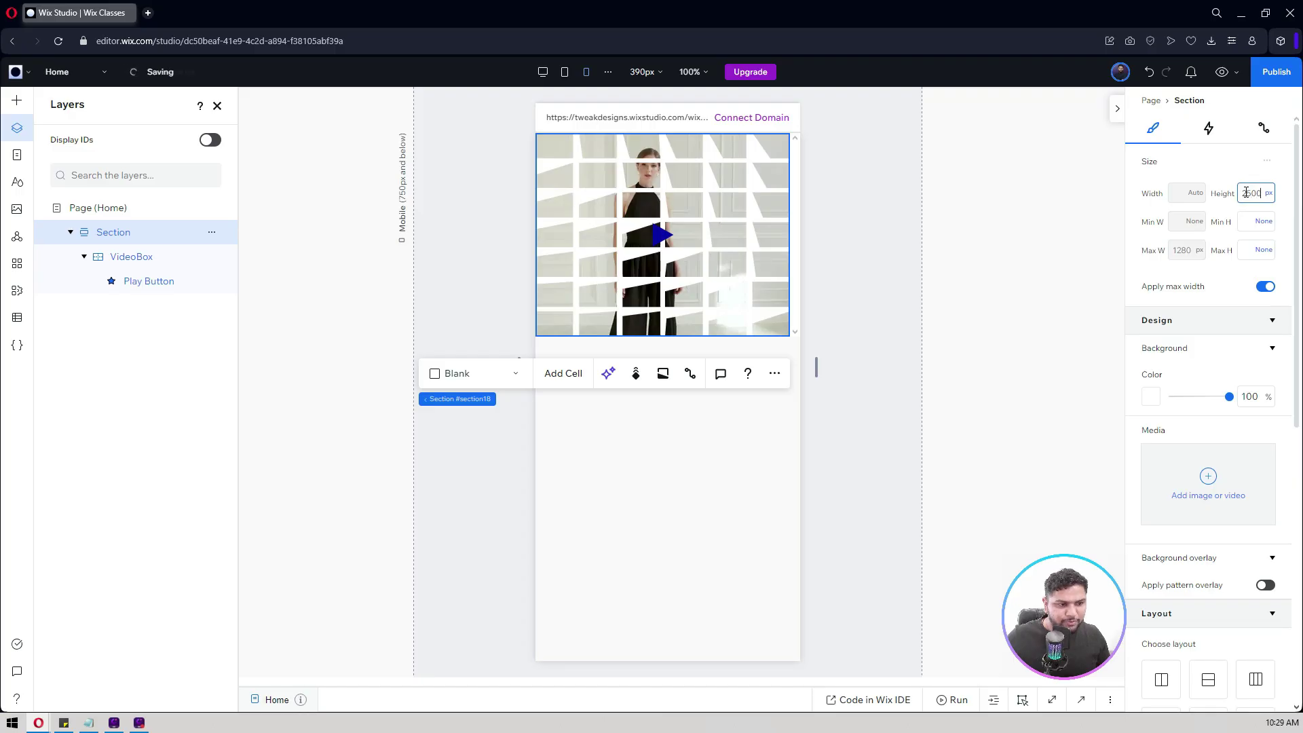